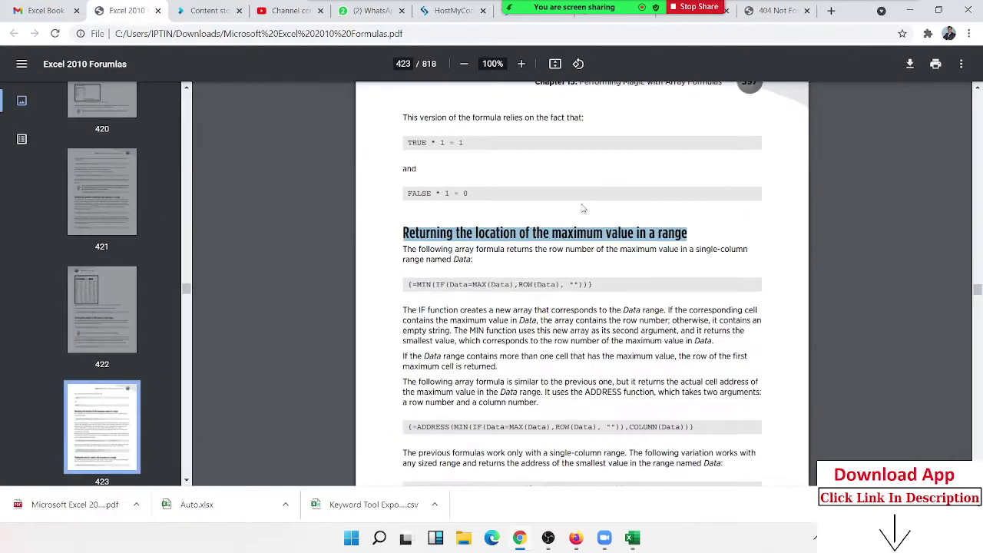
Step: Select the word 'Returning' in the PDF heading on locating a maximum value
{"action": "double_click", "coordinate": [440, 231]}
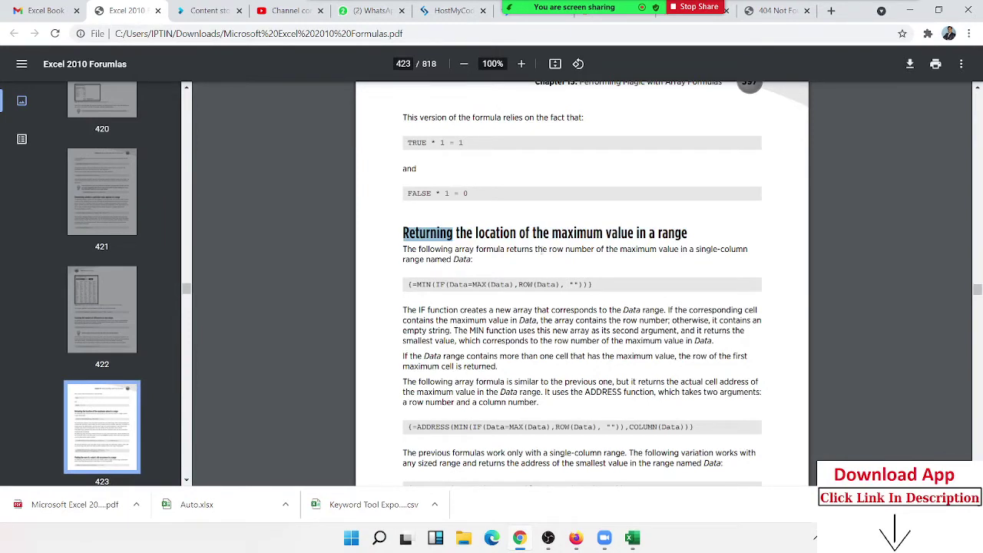
Step: Enter the heading 'Sales' in cell A1 of the Excel workbook
{"action": "left_click", "coordinate": [632, 538]}
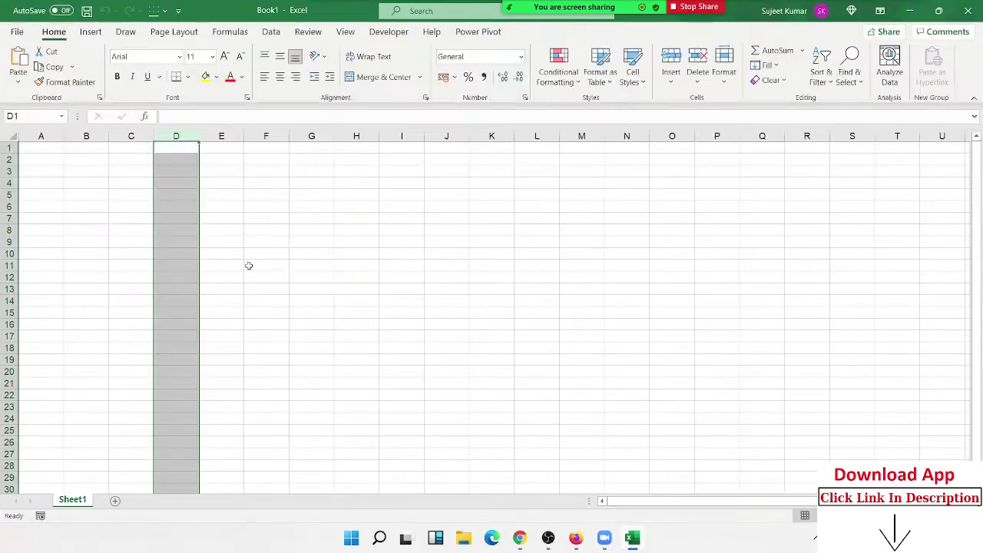
{"action": "left_click", "coordinate": [26, 151]}
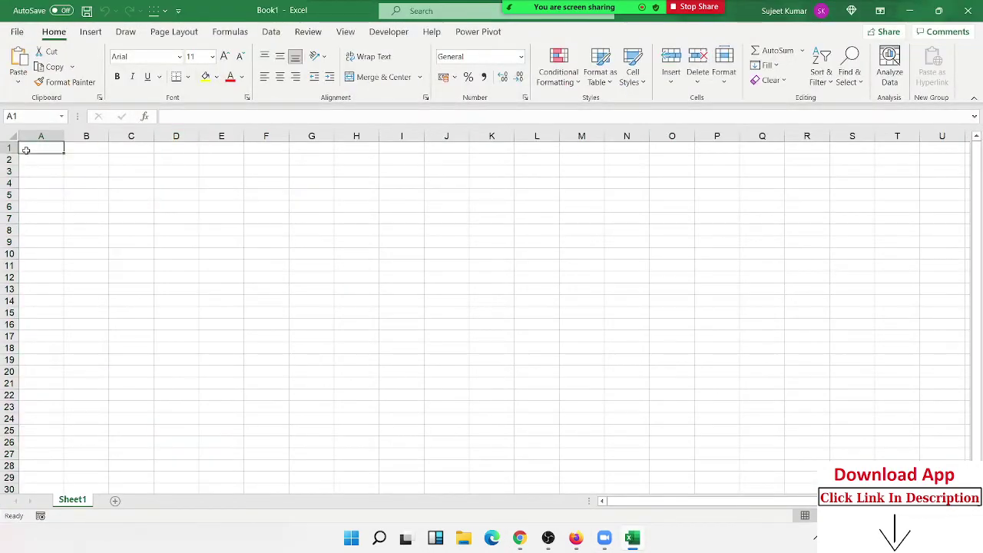
{"action": "type", "text": "Sale"}
{"action": "key", "text": "Return"}
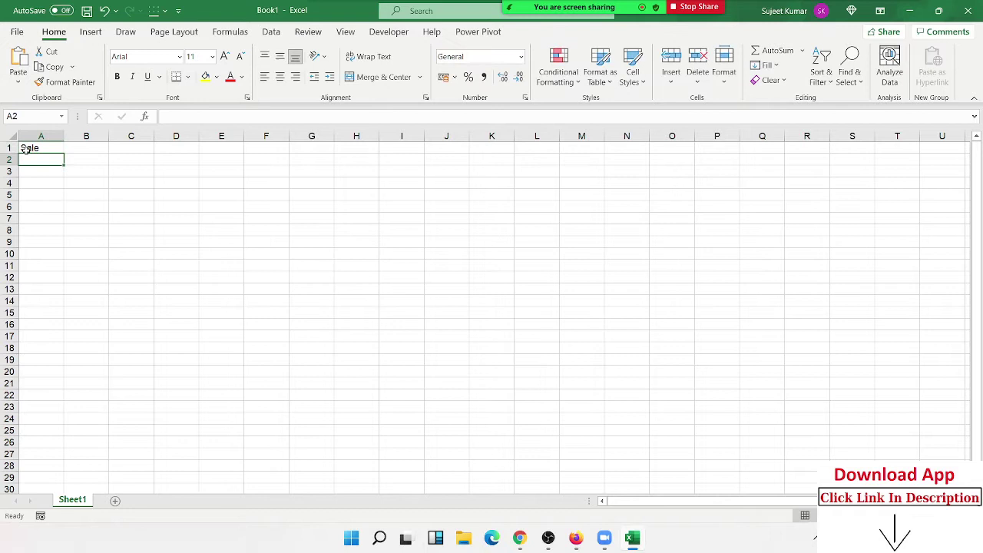
{"action": "left_click", "coordinate": [26, 150]}
{"action": "type", "text": "Sales"}
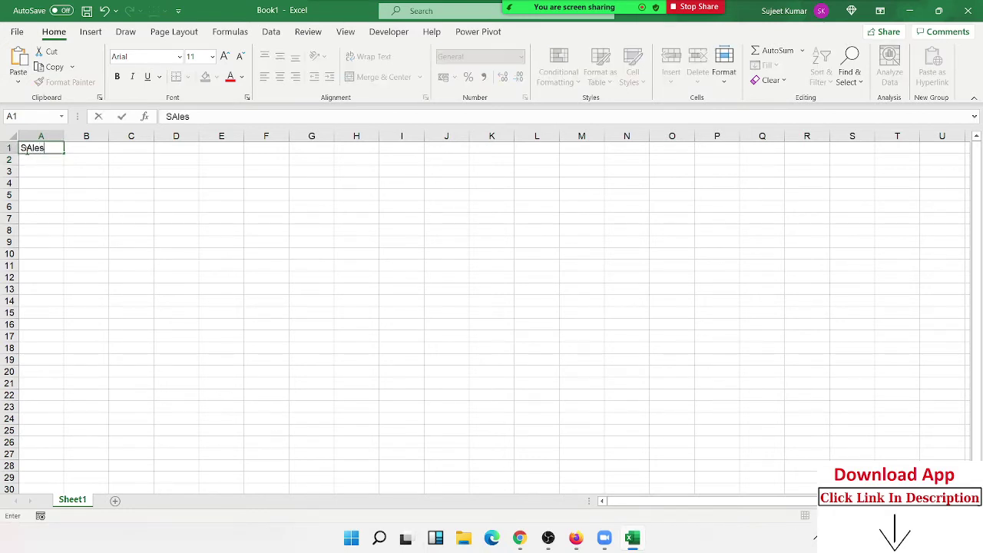
{"action": "key", "text": "Return"}
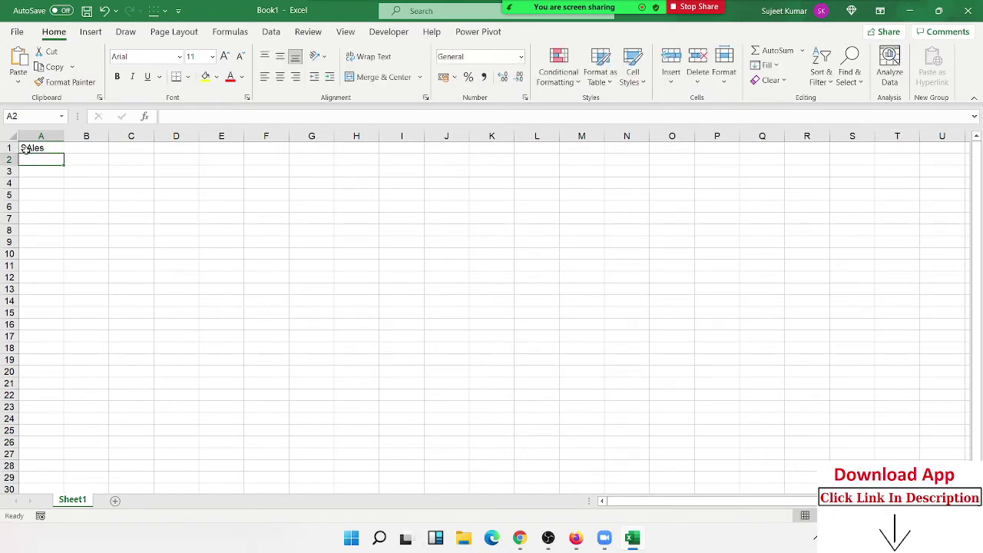
Step: Enter a RANDBETWEEN random-number formula in A2, removing a stray minus sign
{"action": "type", "text": "85"}
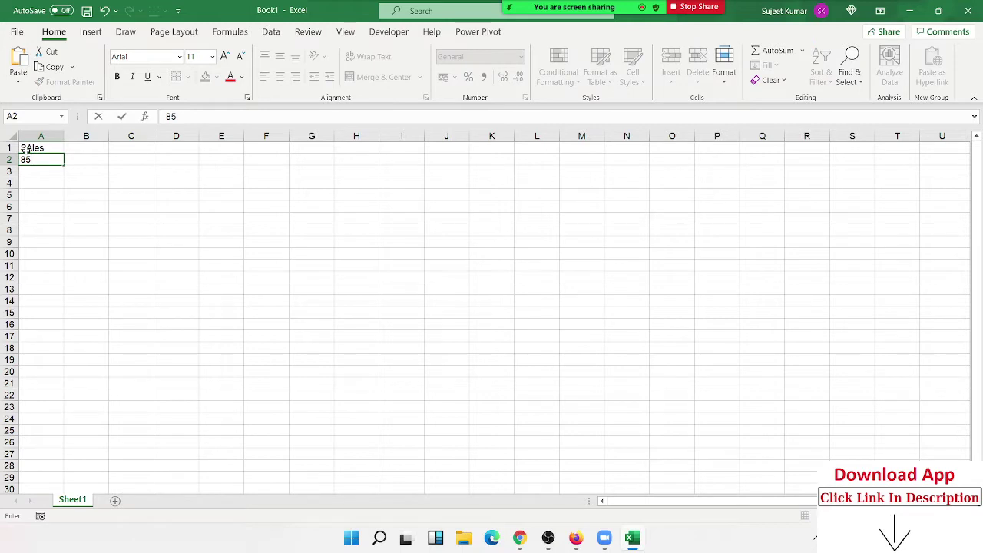
{"action": "type", "text": "=-r"}
{"action": "key", "text": "Down"}
{"action": "key", "text": "Down"}
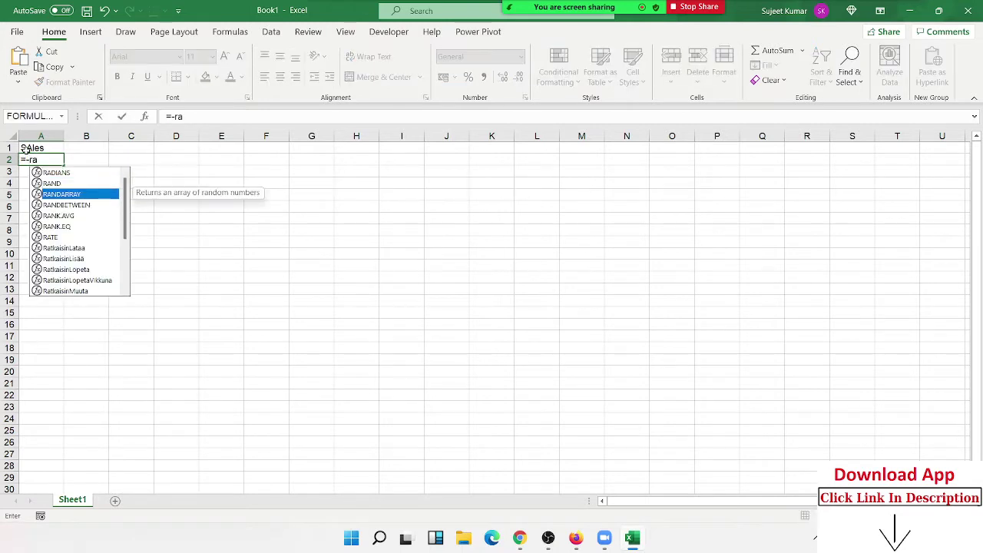
{"action": "key", "text": "Down"}
{"action": "key", "text": "Tab"}
{"action": "type", "text": ",9"}
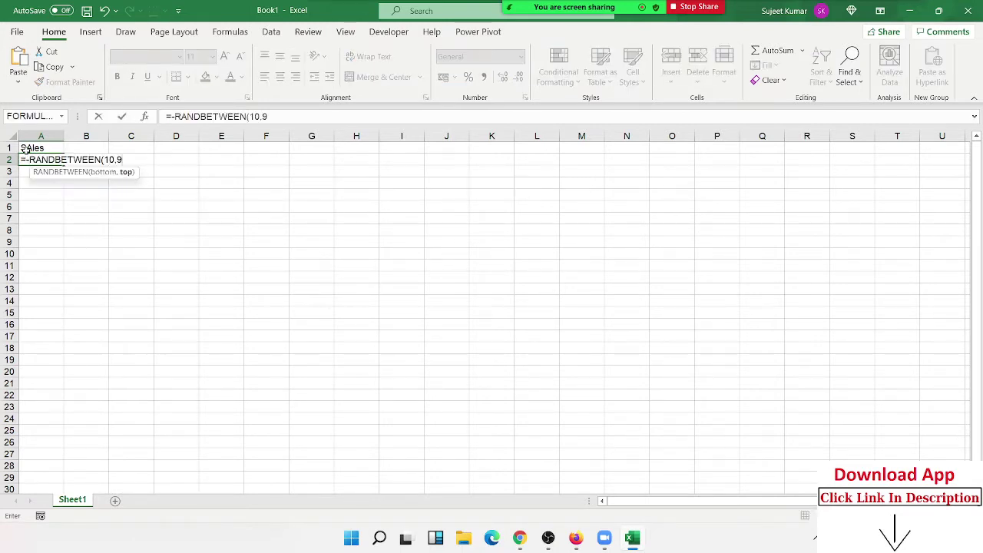
{"action": "type", "text": "9"}
{"action": "key", "text": "Return"}
{"action": "left_click", "coordinate": [48, 159]}
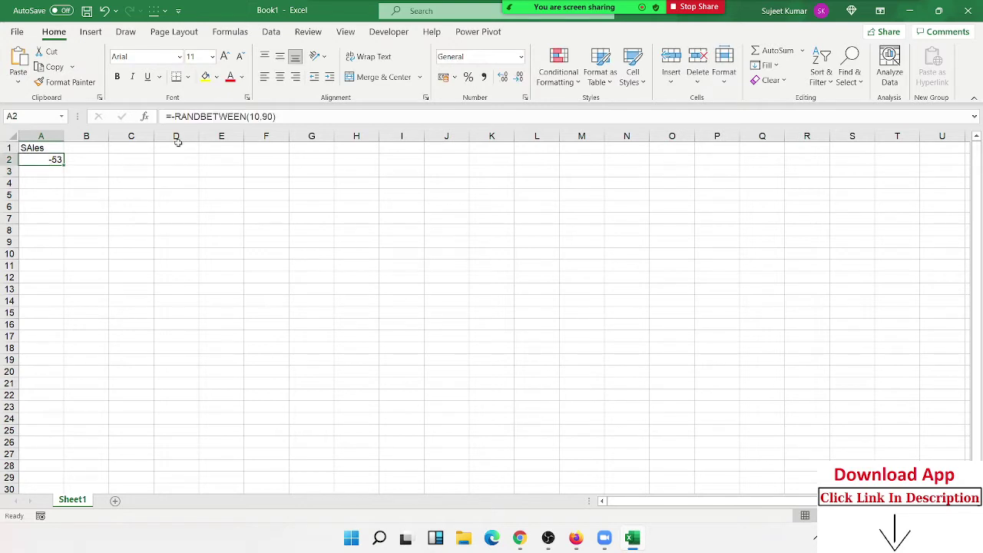
{"action": "left_click", "coordinate": [175, 116]}
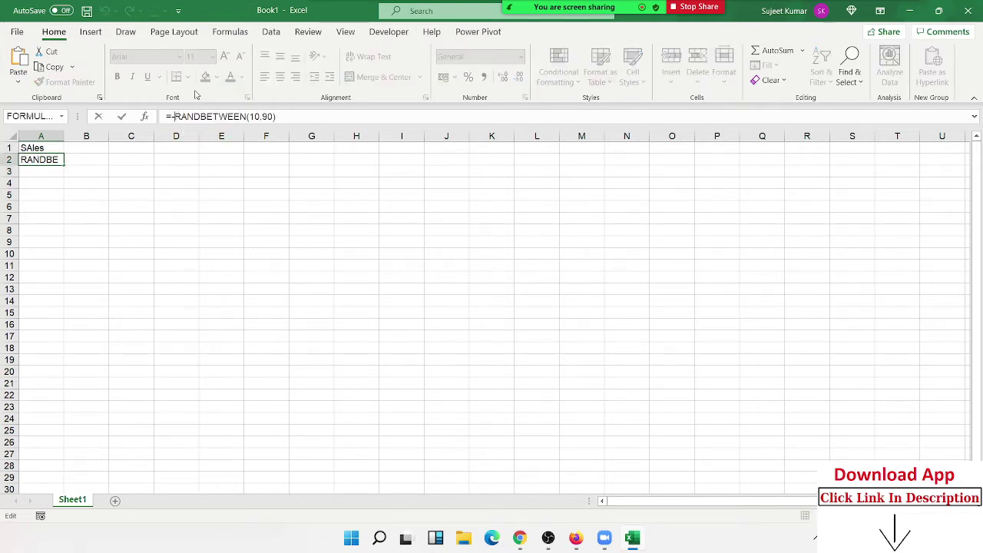
{"action": "key", "text": "BackSpace"}
{"action": "key", "text": "Return"}
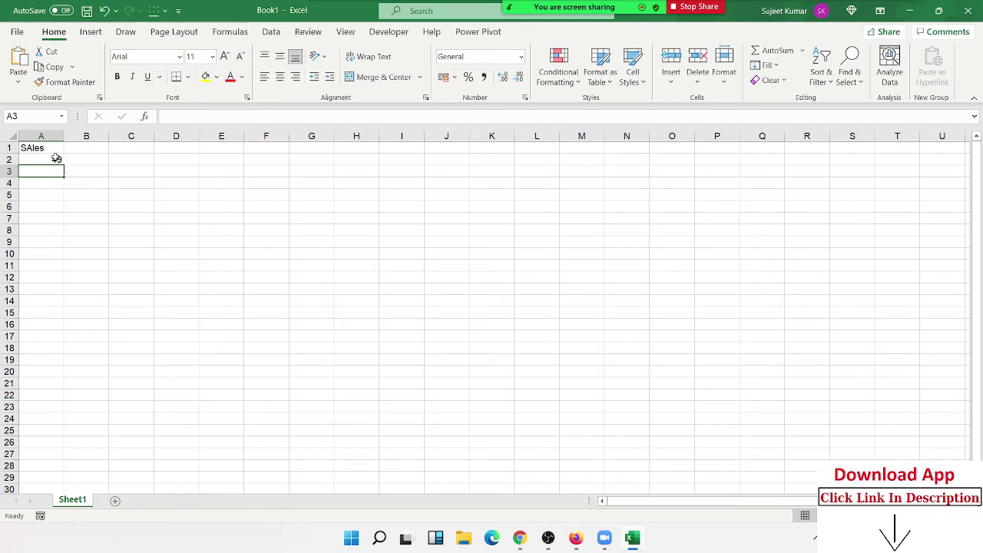
Step: Fill the random formula down to row 34 and insert a blank column A
{"action": "left_click", "coordinate": [53, 160]}
{"action": "left_click_drag", "start_coordinate": [64, 166], "coordinate": [59, 472]}
{"action": "left_click", "coordinate": [42, 136]}
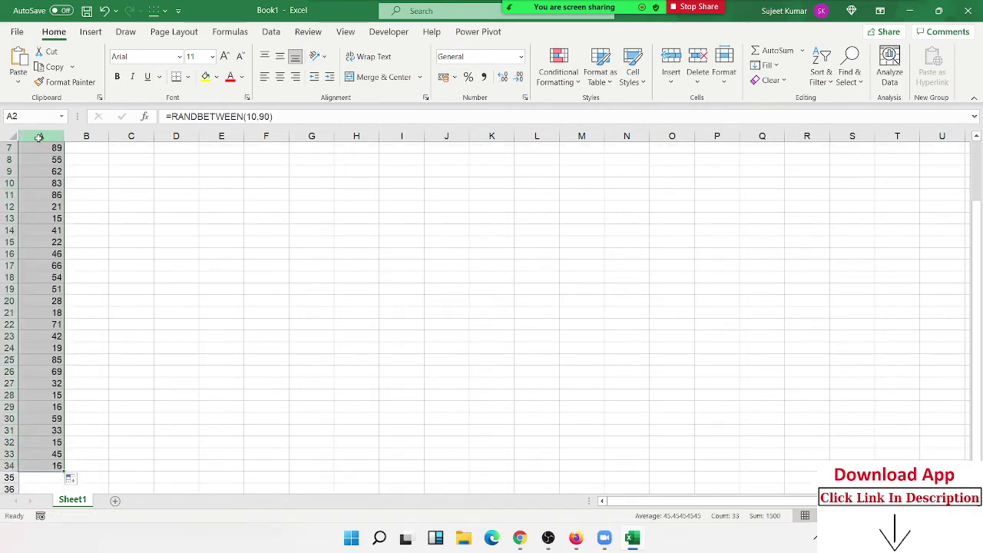
{"action": "key", "text": "ctrl+shift+plus"}
Step: Head the new column A 'Name' and enter the first person's name in A2
{"action": "key", "text": "Up"}
{"action": "key", "text": "Up"}
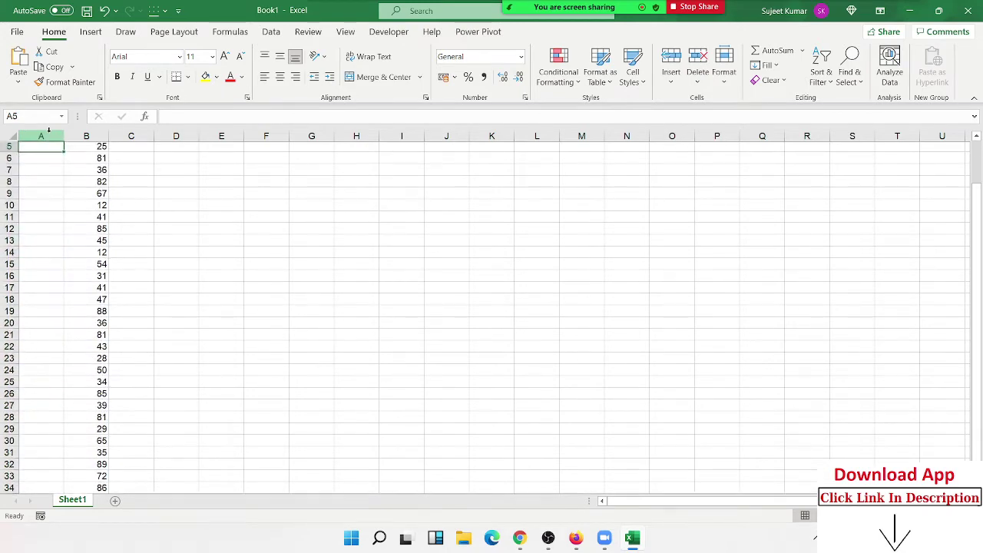
{"action": "key", "text": "Up"}
{"action": "key", "text": "Up"}
{"action": "key", "text": "Up"}
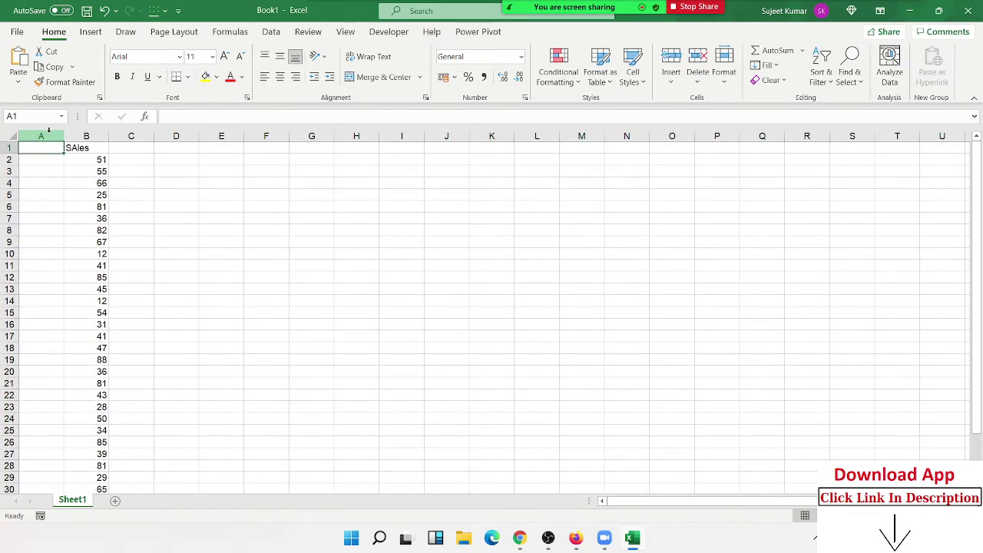
{"action": "type", "text": "NA"}
{"action": "key", "text": "BackSpace"}
{"action": "type", "text": "a"}
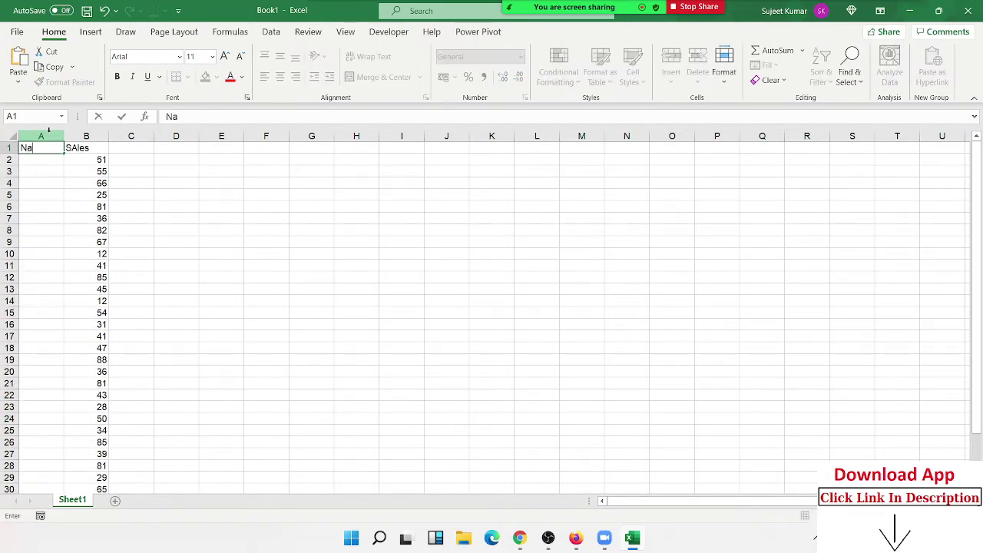
{"action": "type", "text": "mer"}
{"action": "key", "text": "Return"}
{"action": "key", "text": "Up"}
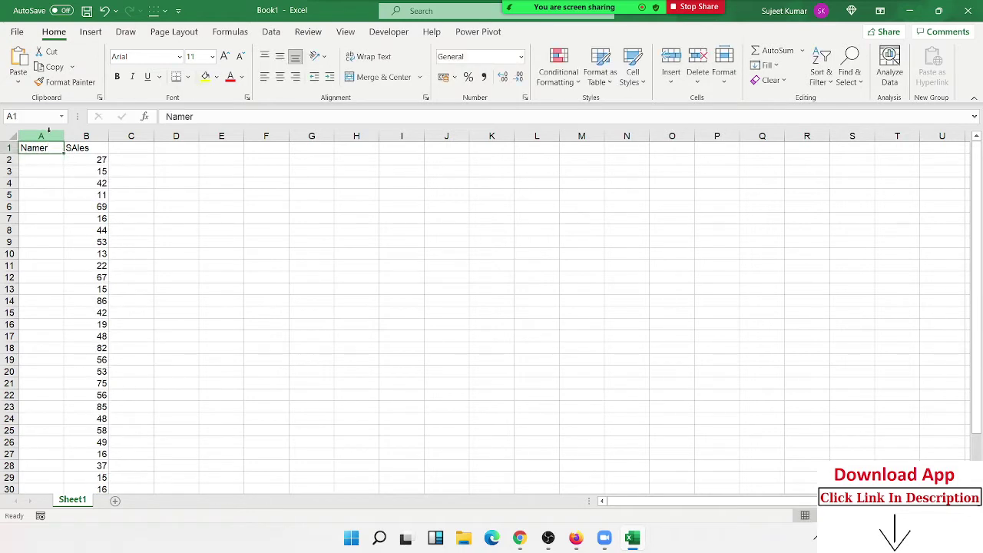
{"action": "key", "text": "F2"}
{"action": "key", "text": "BackSpace"}
{"action": "key", "text": "Return"}
{"action": "type", "text": "Pu"}
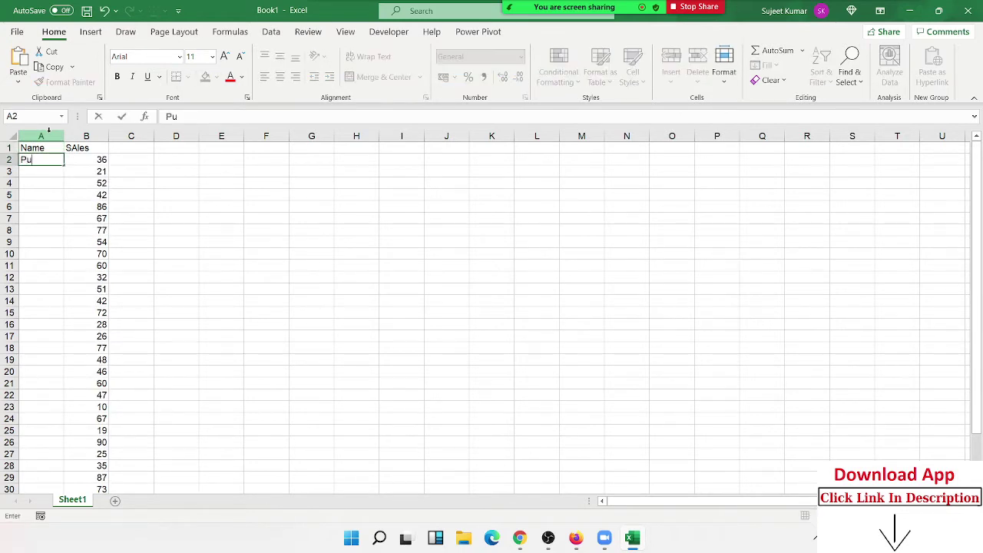
{"action": "type", "text": "ja"}
{"action": "key", "text": "Return"}
Step: Fill the names down, then copy A2:B34 and paste it back as values
{"action": "left_click", "coordinate": [54, 160]}
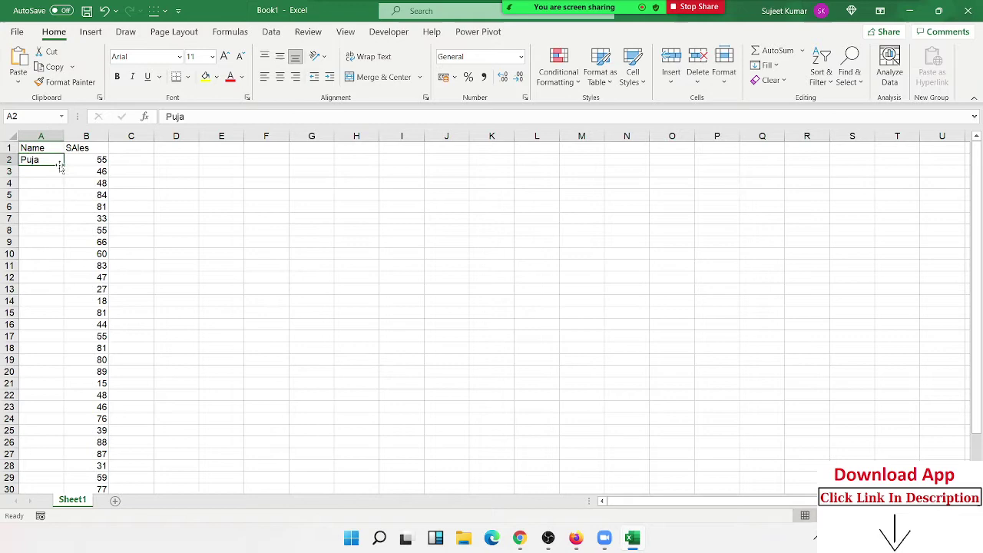
{"action": "double_click", "coordinate": [64, 165]}
{"action": "key", "text": "ctrl+shift+End"}
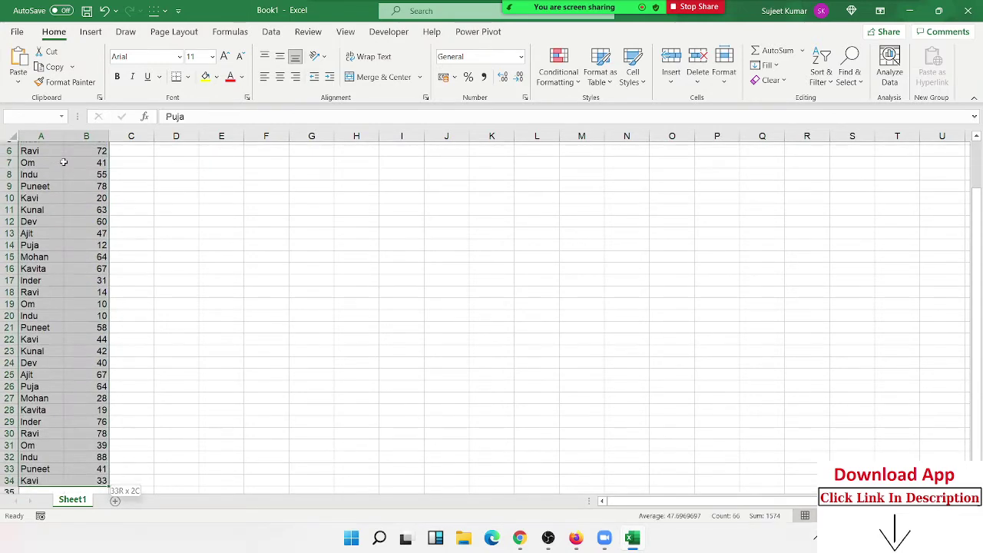
{"action": "key", "text": "ctrl+c"}
{"action": "left_click", "coordinate": [20, 85]}
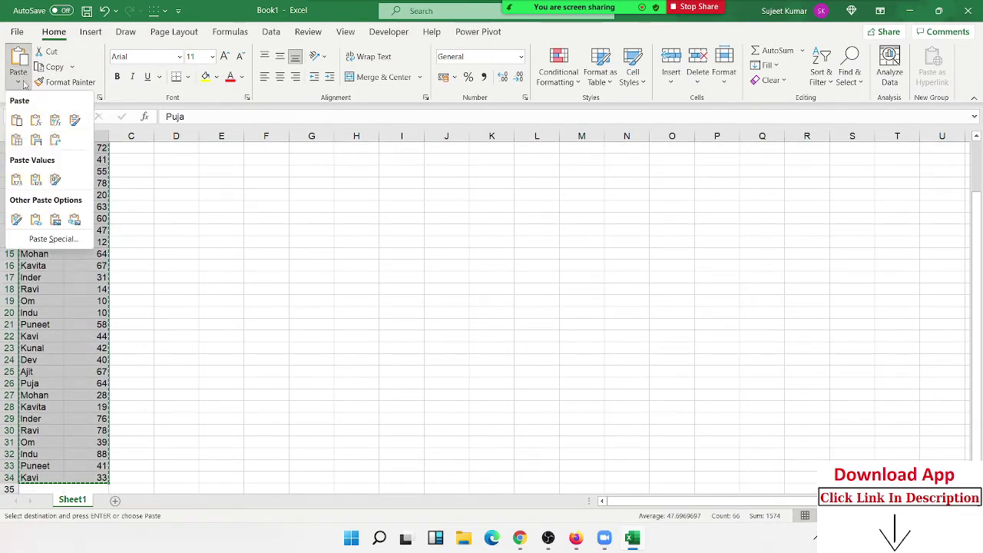
{"action": "left_click", "coordinate": [16, 179]}
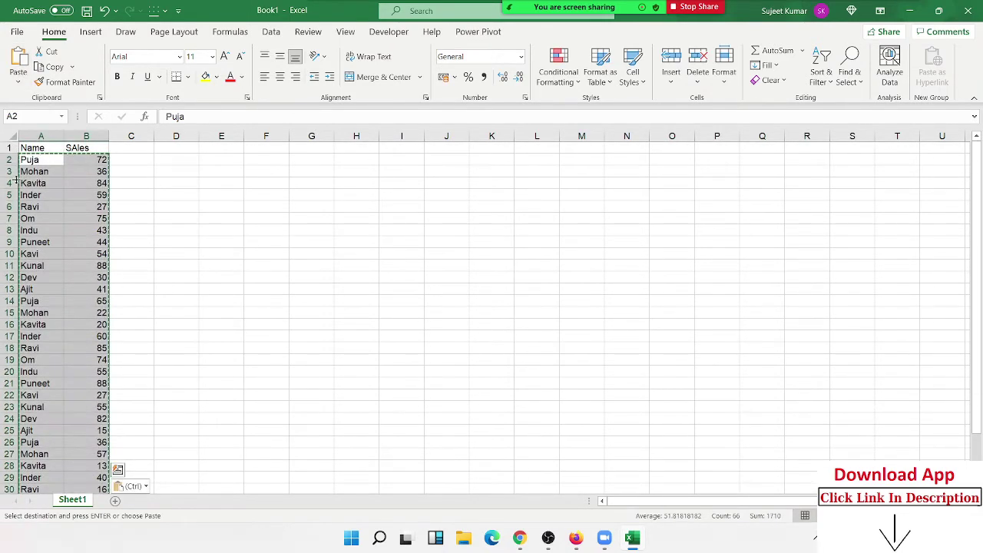
Step: Enter =MAX(B:B) in E3, returning the top sales value 88
{"action": "left_click", "coordinate": [230, 169]}
{"action": "type", "text": "=max"}
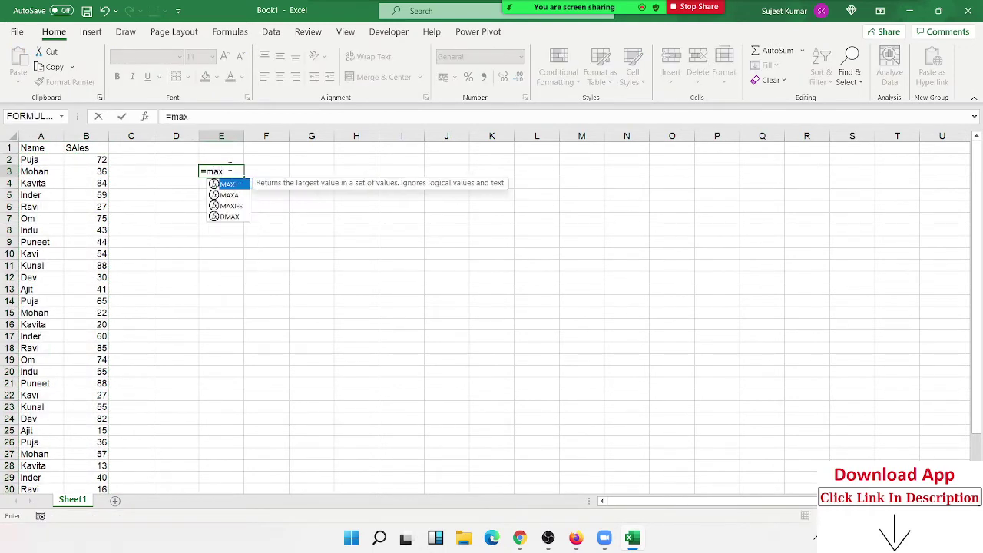
{"action": "key", "text": "Tab"}
{"action": "key", "text": "Left"}
{"action": "key", "text": "Left"}
{"action": "key", "text": "Left"}
{"action": "key", "text": "ctrl+space"}
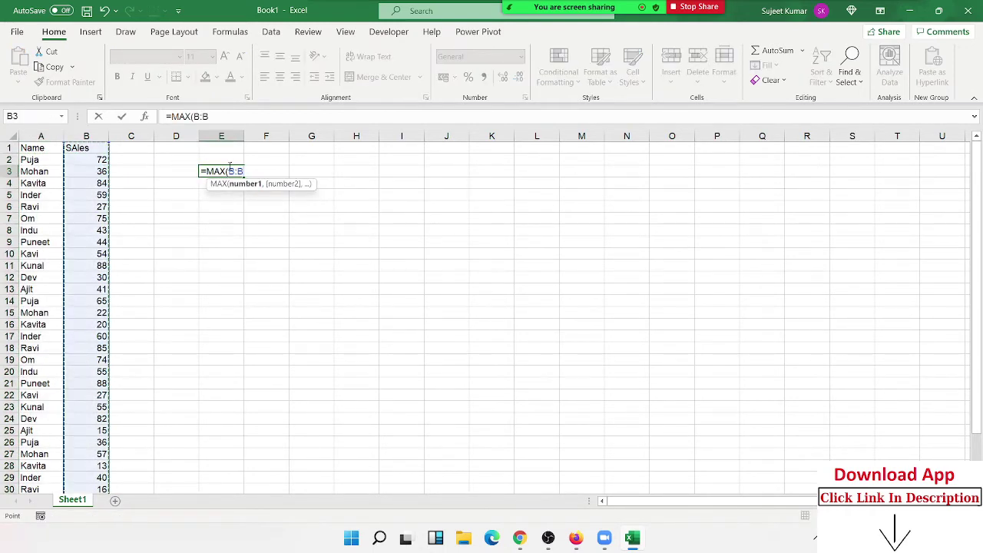
{"action": "key", "text": "Return"}
{"action": "left_click", "coordinate": [230, 168]}
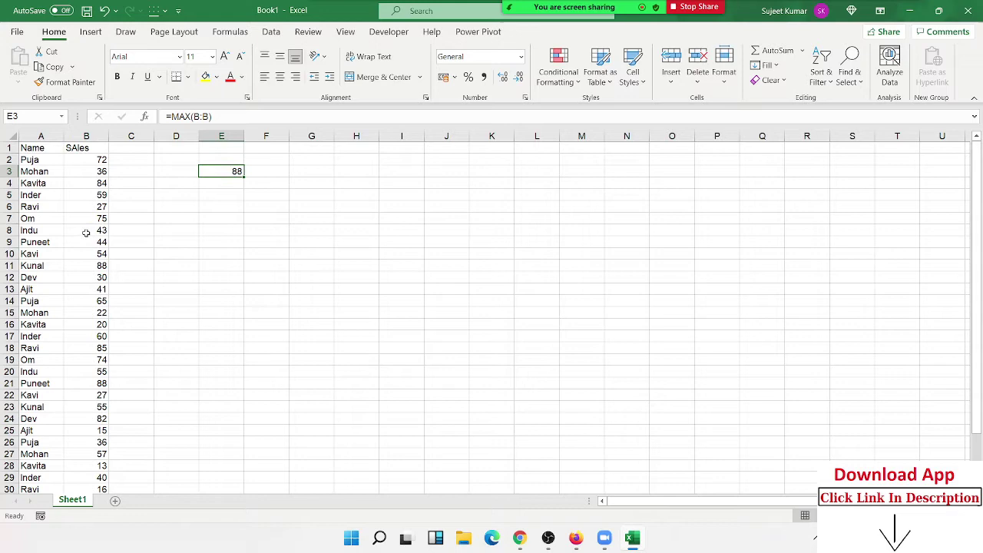
Step: Highlight row 21's name and sales to confirm it holds the 88
{"action": "left_click", "coordinate": [100, 373]}
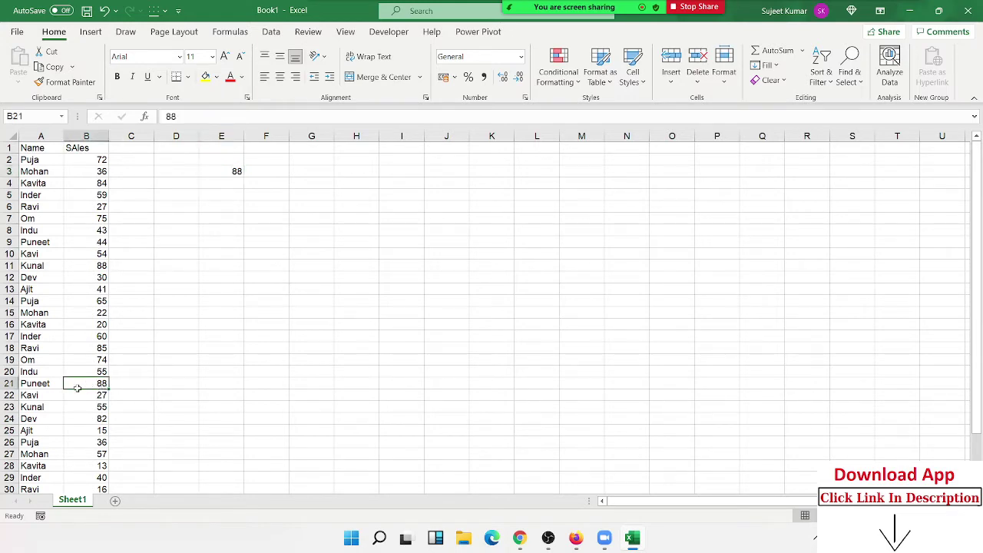
{"action": "left_click_drag", "start_coordinate": [100, 384], "coordinate": [16, 383]}
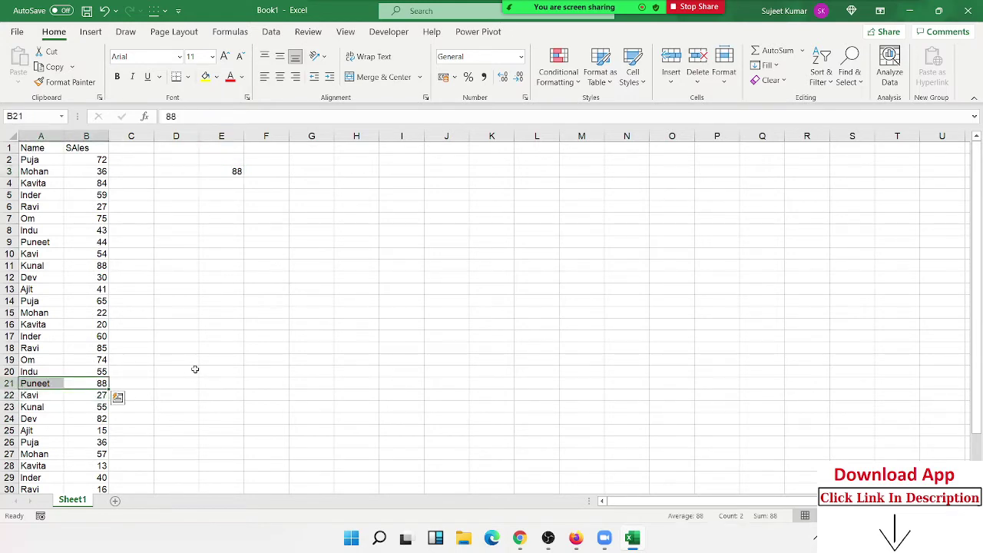
{"action": "scroll", "coordinate": [195, 370], "scroll_direction": "down", "scroll_amount": 3}
{"action": "scroll", "coordinate": [195, 370], "scroll_direction": "up", "scroll_amount": 1}
{"action": "scroll", "coordinate": [195, 371], "scroll_direction": "up", "scroll_amount": 1}
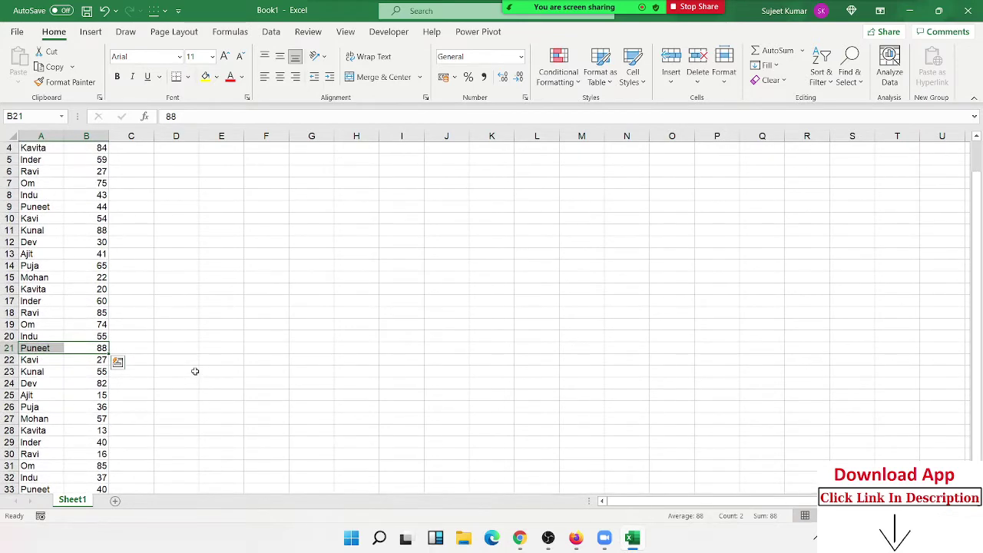
{"action": "scroll", "coordinate": [195, 371], "scroll_direction": "up", "scroll_amount": 1}
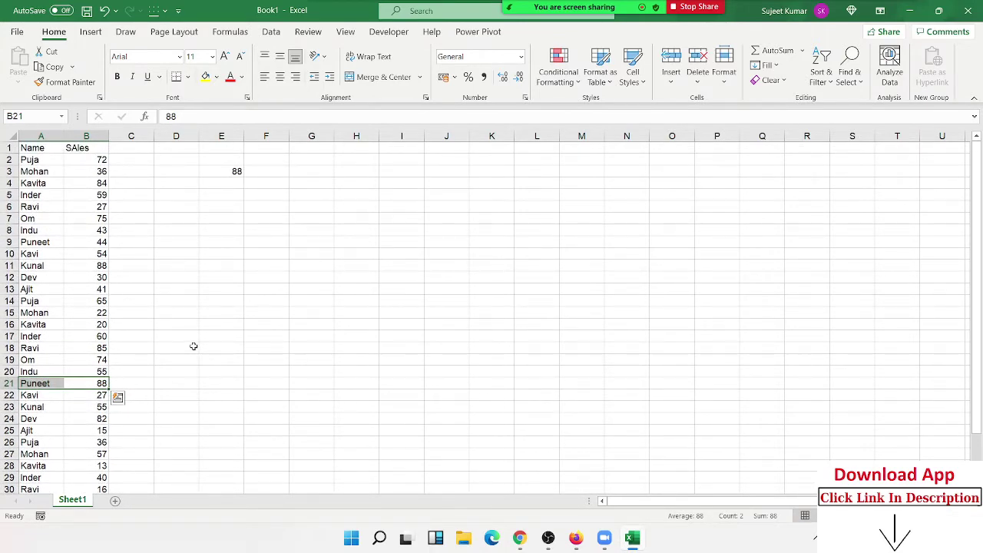
Step: Enter =MATCH(E3,B:B,0) in F3, which returns position 11
{"action": "left_click", "coordinate": [231, 164]}
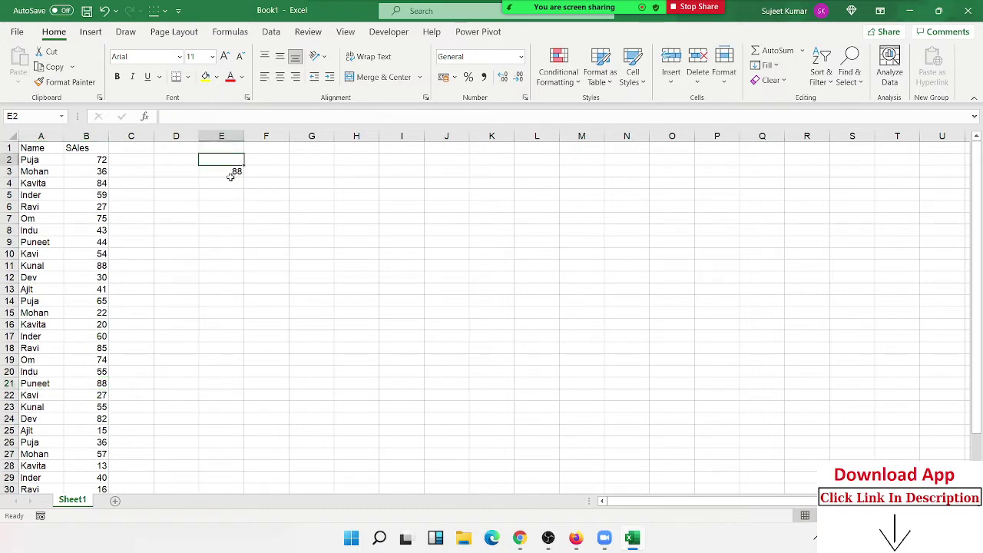
{"action": "key", "text": "Down"}
{"action": "key", "text": "Down"}
{"action": "left_click", "coordinate": [236, 171]}
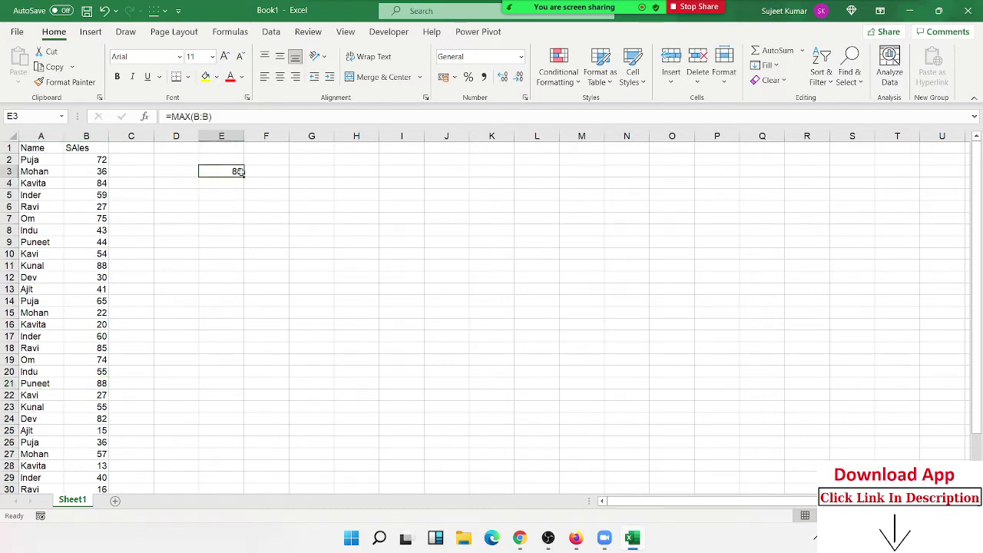
{"action": "type", "text": "=ma"}
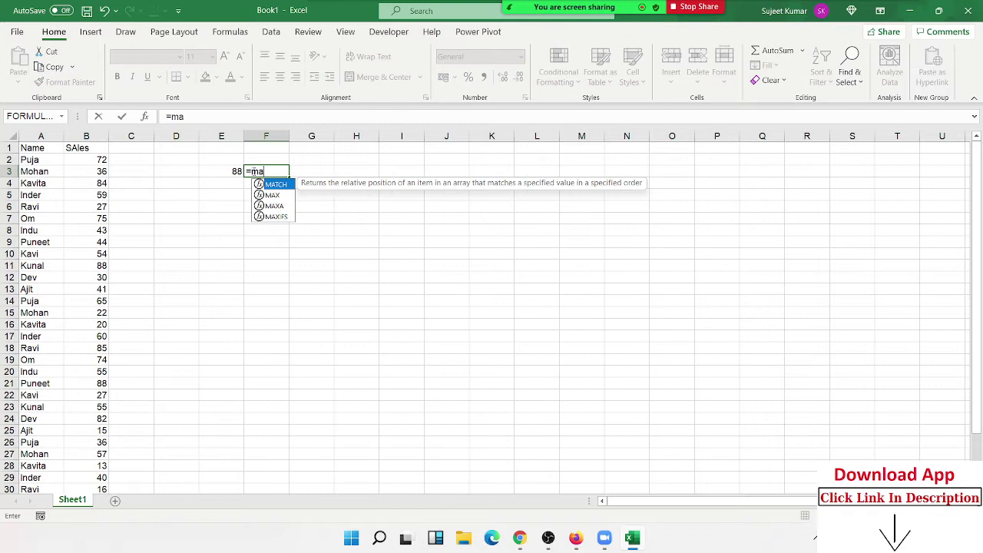
{"action": "key", "text": "Tab"}
{"action": "key", "text": "Left"}
{"action": "key", "text": "Left"}
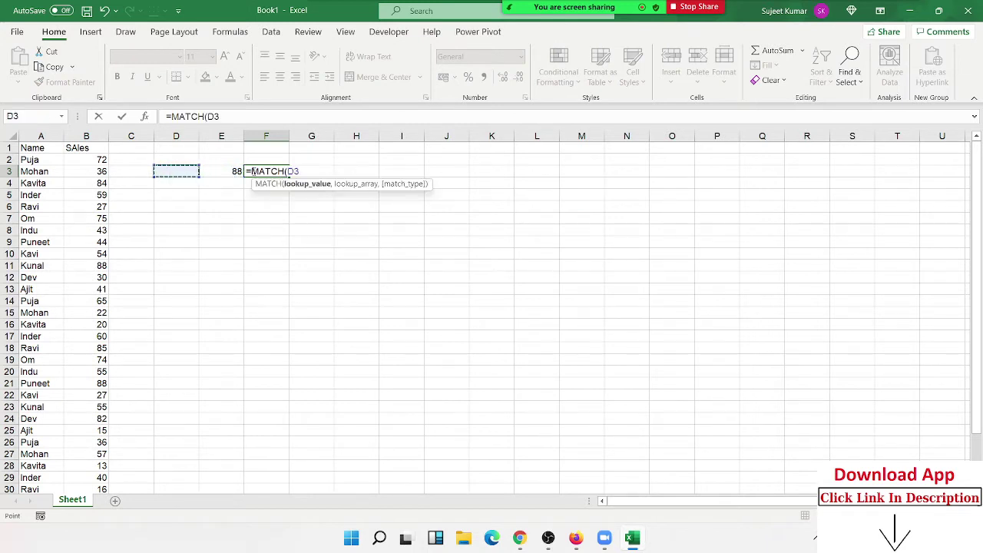
{"action": "key", "text": "Left"}
{"action": "key", "text": "Left"}
{"action": "key", "text": "Right"}
{"action": "key", "text": "Right"}
{"action": "key", "text": "Right"}
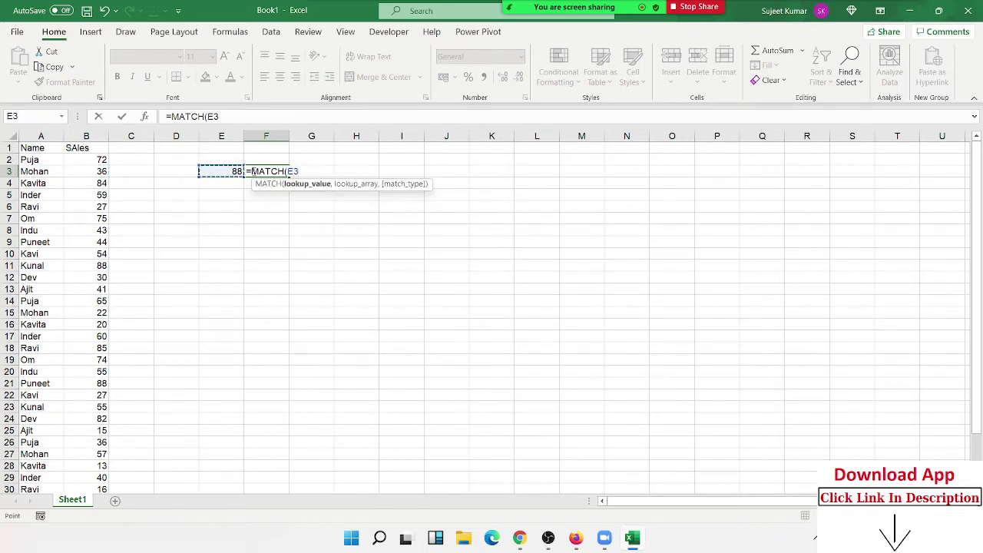
{"action": "type", "text": ","}
{"action": "key", "text": "Left"}
{"action": "key", "text": "Left"}
{"action": "key", "text": "Left"}
{"action": "key", "text": "Left"}
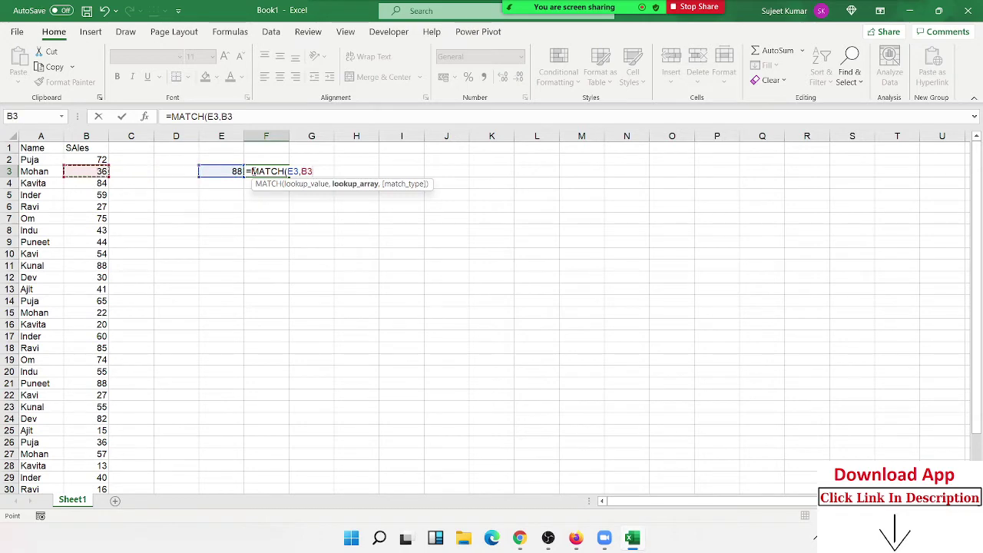
{"action": "key", "text": "ctrl+space"}
{"action": "type", "text": ","}
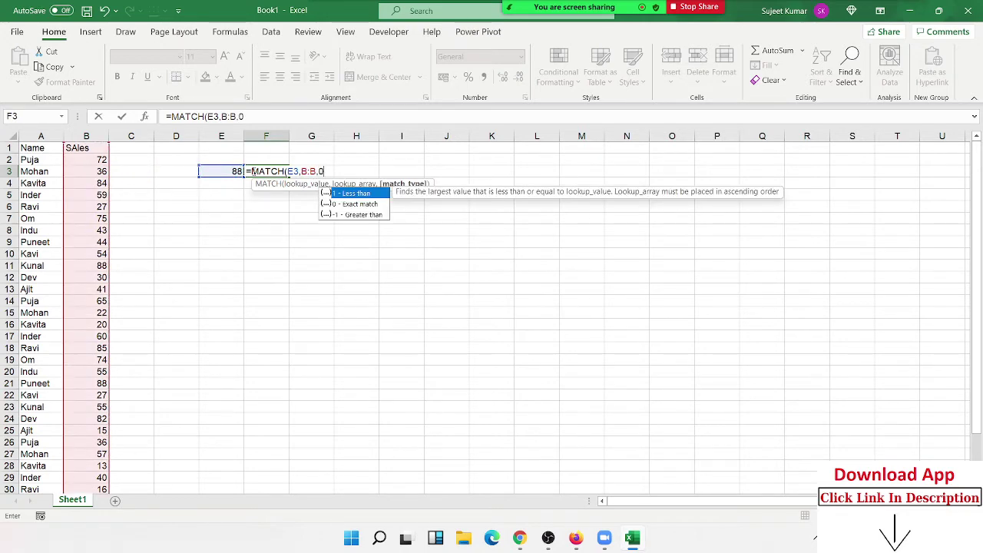
{"action": "key", "text": "Return"}
{"action": "left_click", "coordinate": [253, 171]}
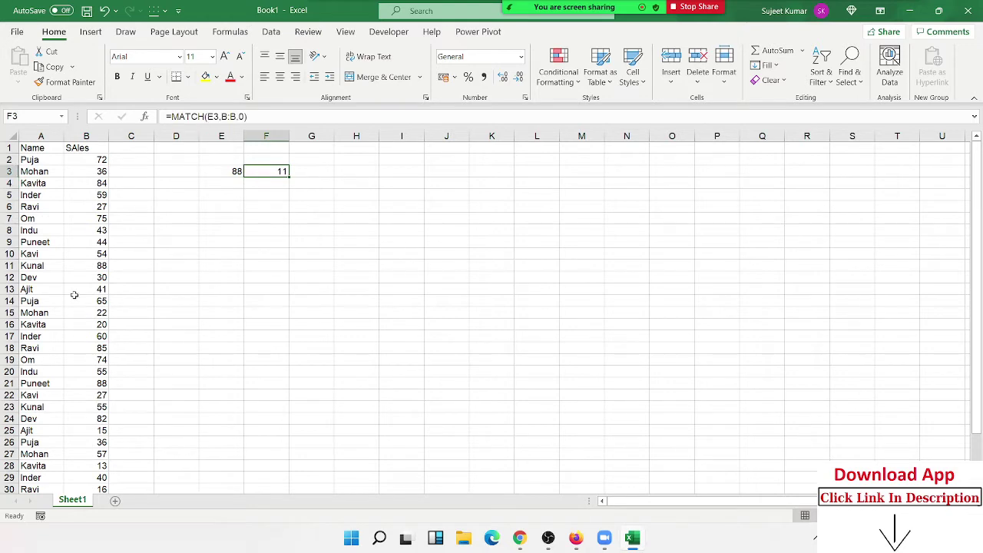
Step: Compare the 88 sales in row 11 with the other 88 in row 21
{"action": "left_click", "coordinate": [87, 264]}
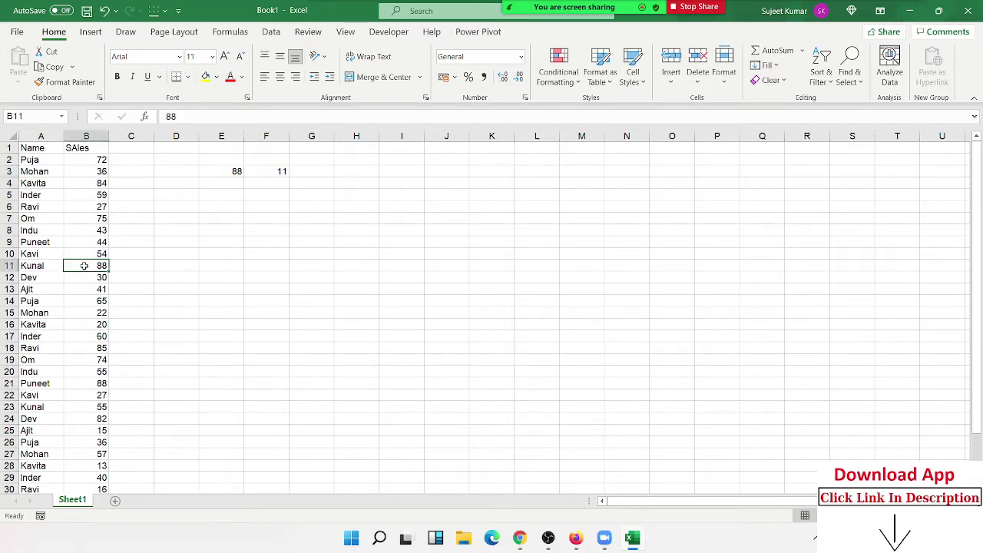
{"action": "scroll", "coordinate": [107, 452], "scroll_direction": "down", "scroll_amount": 2}
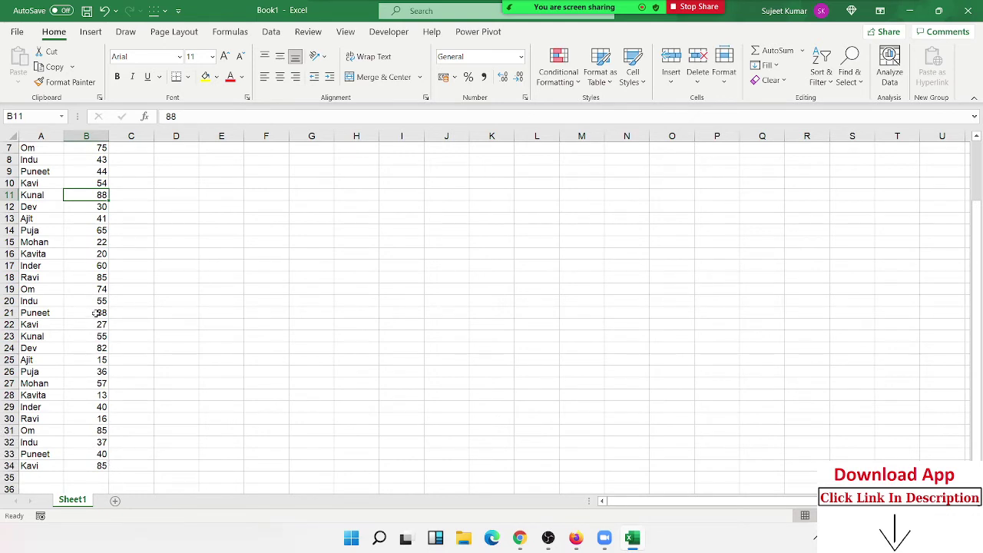
{"action": "scroll", "coordinate": [107, 370], "scroll_direction": "up", "scroll_amount": 2}
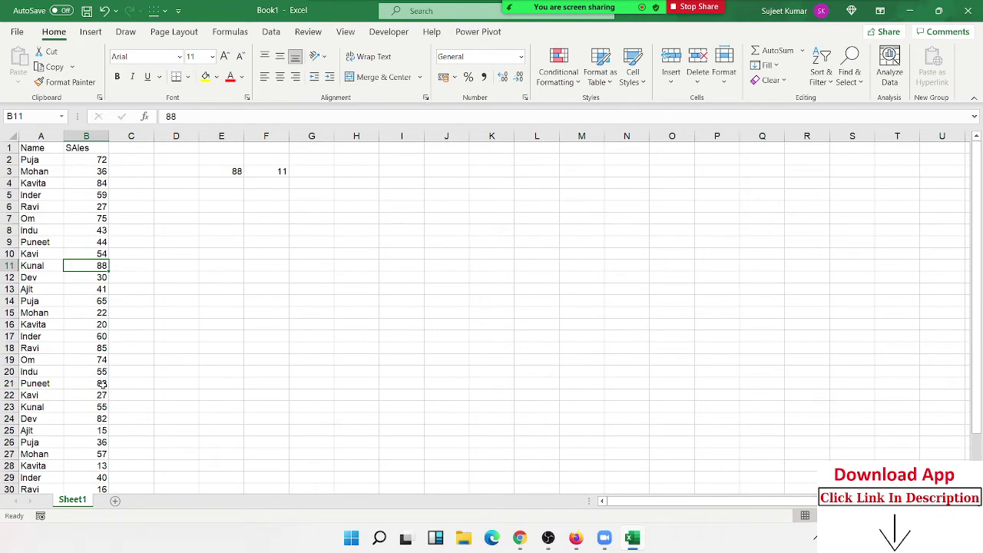
{"action": "left_click", "coordinate": [103, 384]}
{"action": "left_click", "coordinate": [52, 387]}
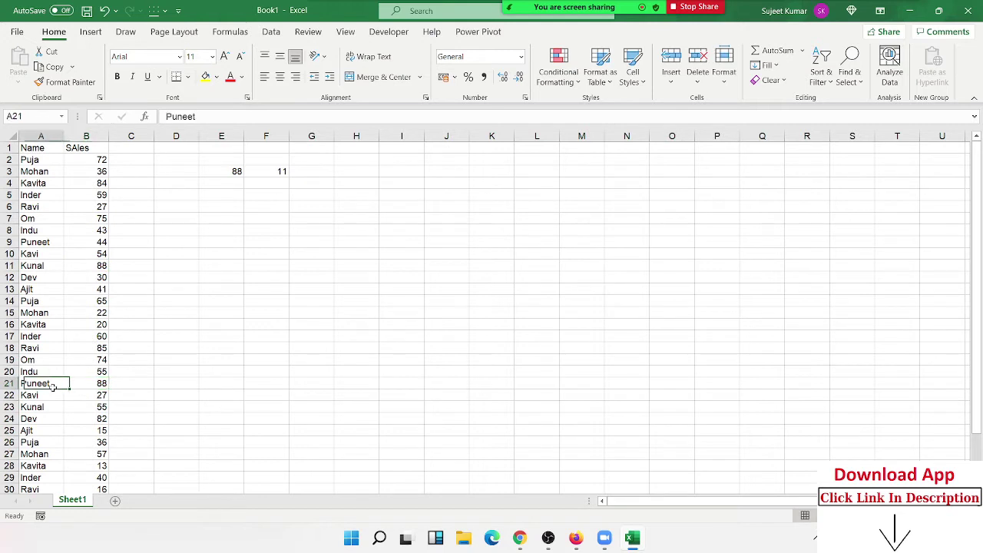
{"action": "left_click_drag", "start_coordinate": [52, 387], "coordinate": [71, 389]}
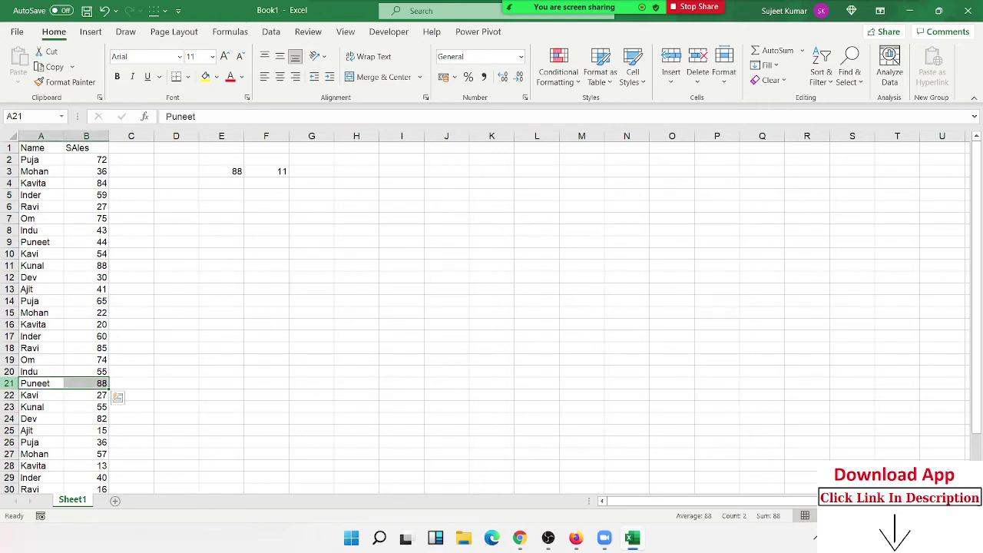
{"action": "left_click", "coordinate": [23, 384]}
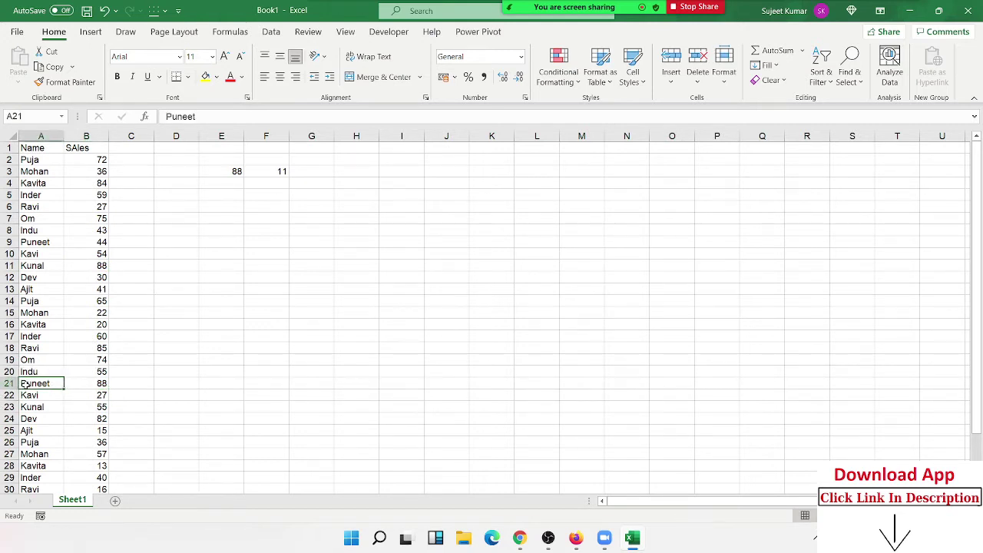
Step: Clear the MAX and MATCH results from E3 and F3
{"action": "left_click", "coordinate": [229, 172]}
{"action": "left_click_drag", "start_coordinate": [242, 172], "coordinate": [253, 172]}
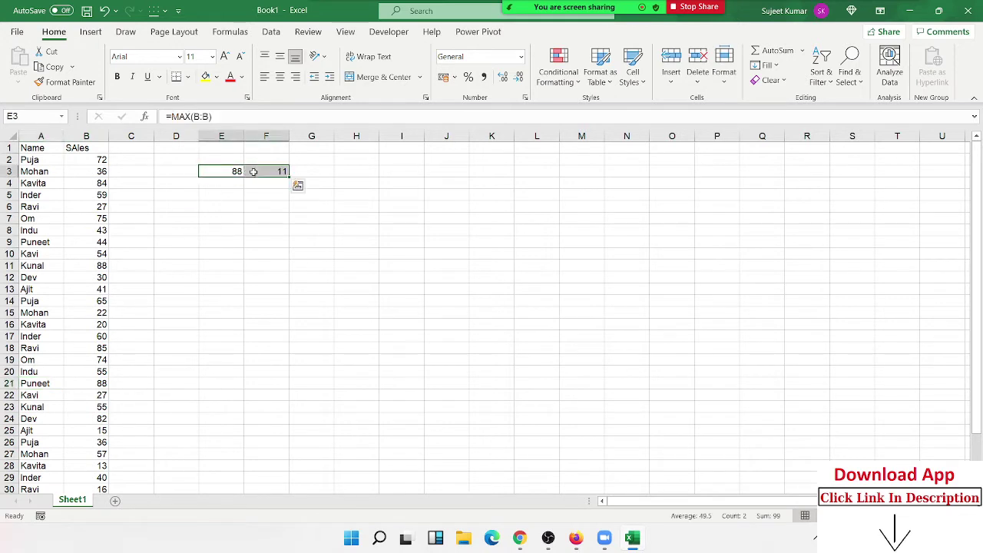
{"action": "key", "text": "Delete"}
{"action": "key", "text": "Left"}
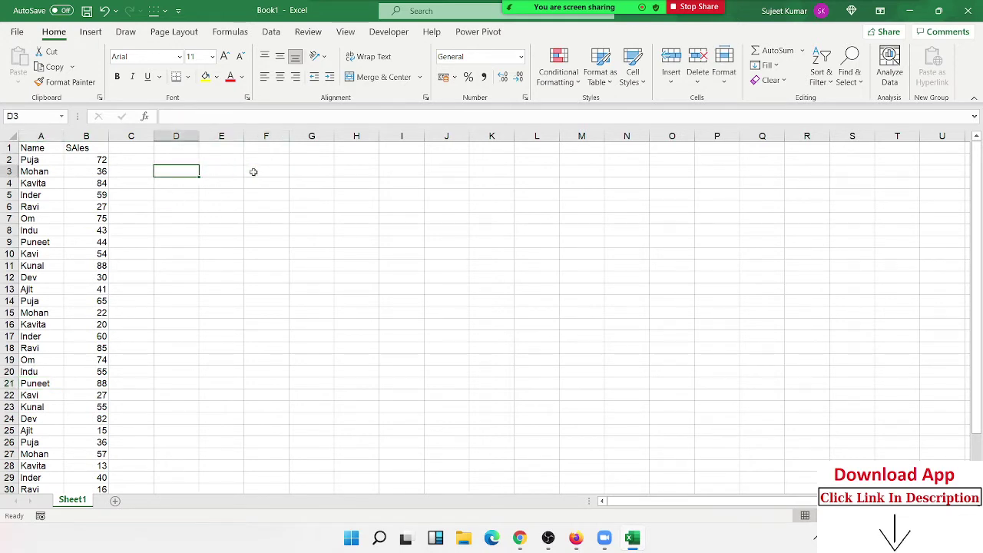
{"action": "key", "text": "Right"}
Step: Start E3's formula as =MAX(IF(B2:B34=MAX(B2:B34)
{"action": "type", "text": "="}
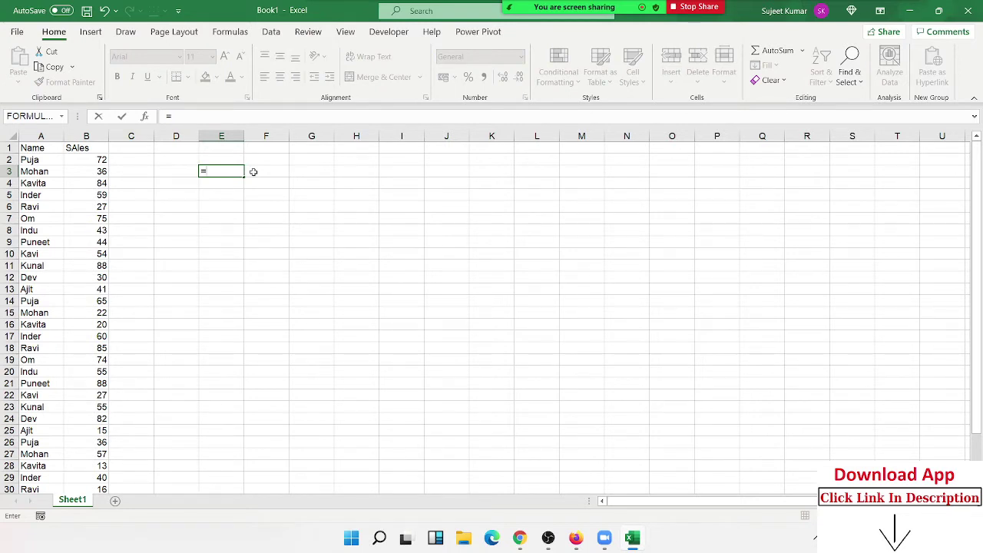
{"action": "type", "text": "max"}
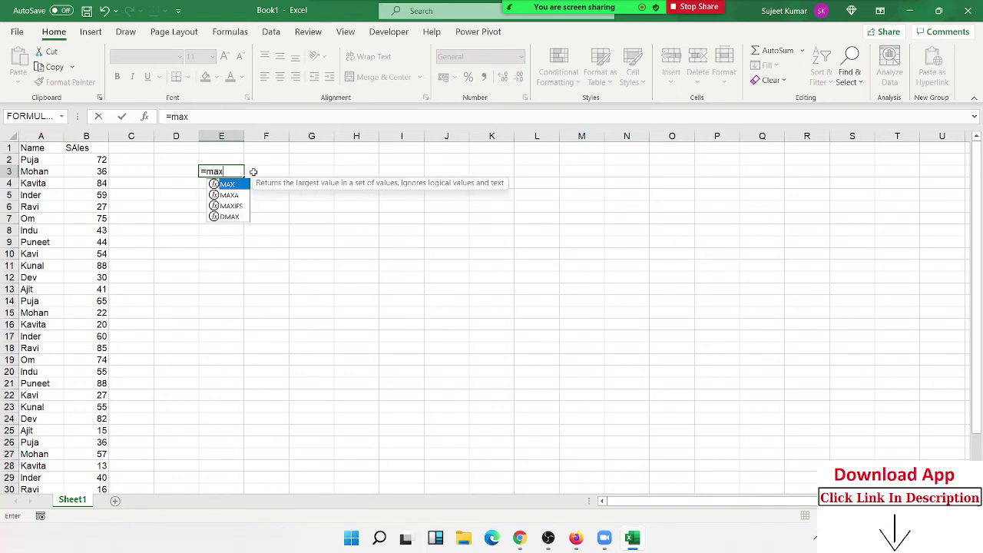
{"action": "key", "text": "Tab"}
{"action": "type", "text": "if"}
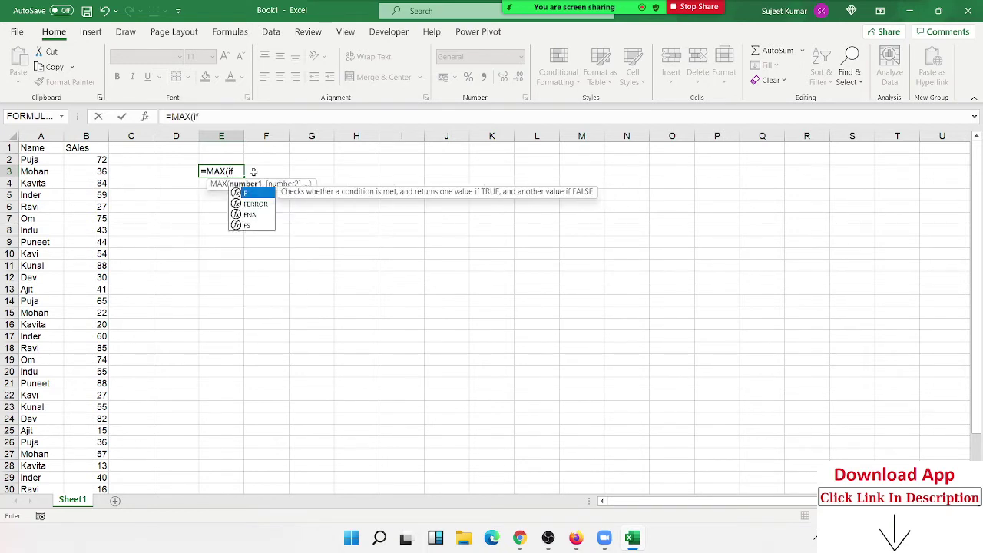
{"action": "key", "text": "Tab"}
{"action": "key", "text": "Left"}
{"action": "key", "text": "Left"}
{"action": "key", "text": "Left"}
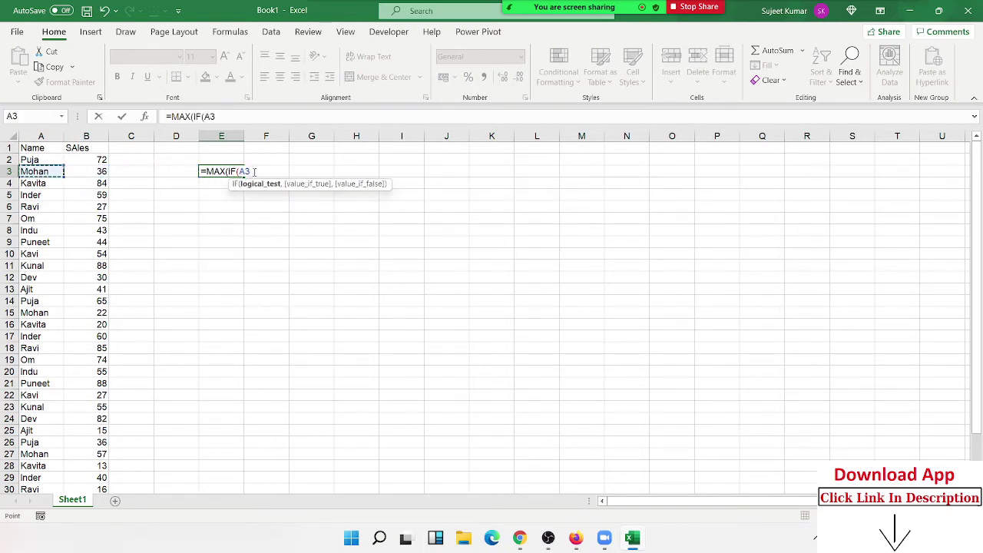
{"action": "key", "text": "Up"}
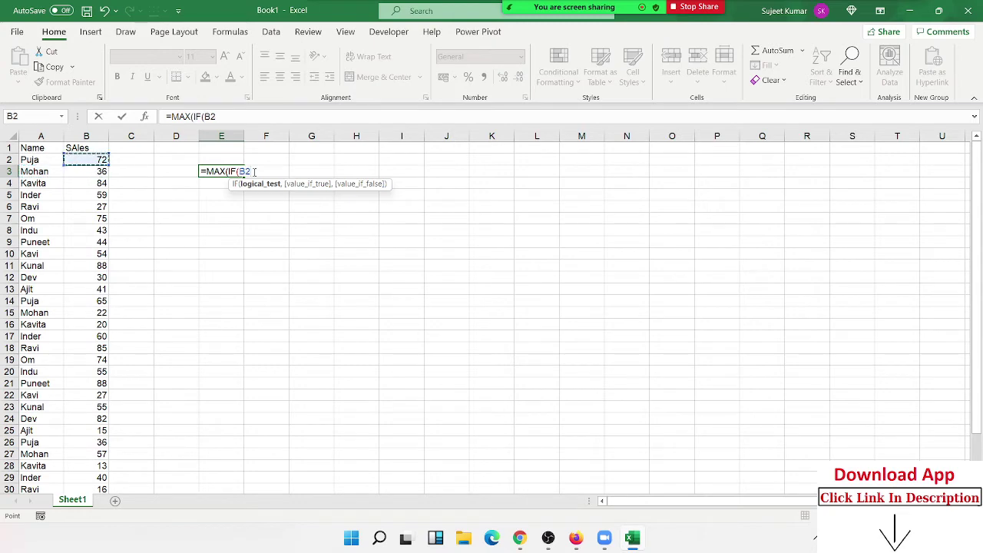
{"action": "key", "text": "ctrl+shift+Down"}
{"action": "type", "text": ":B34=ma"}
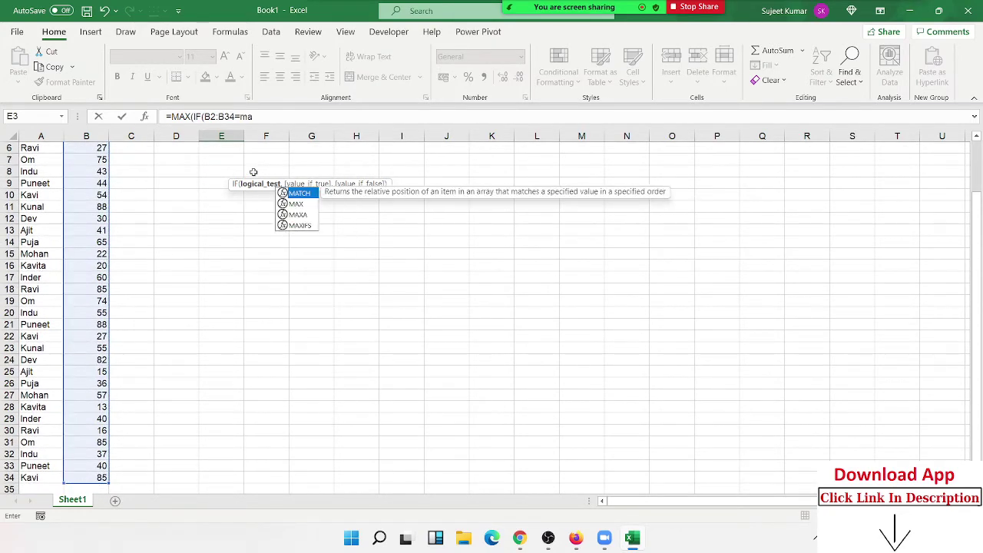
{"action": "type", "text": "x"}
{"action": "key", "text": "Tab"}
{"action": "key", "text": "Left"}
{"action": "key", "text": "Left"}
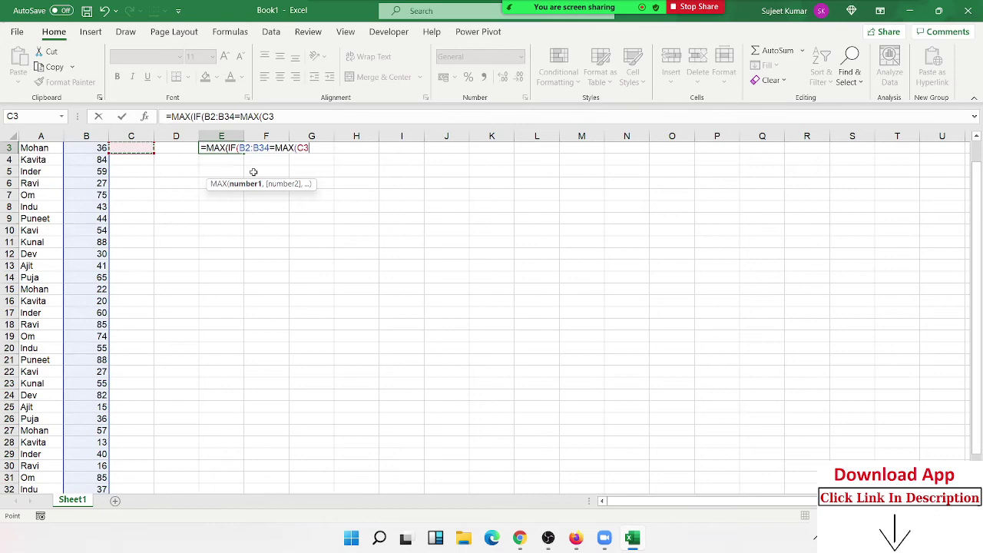
{"action": "key", "text": "Left"}
{"action": "key", "text": "Up"}
{"action": "key", "text": "ctrl+shift+Down"}
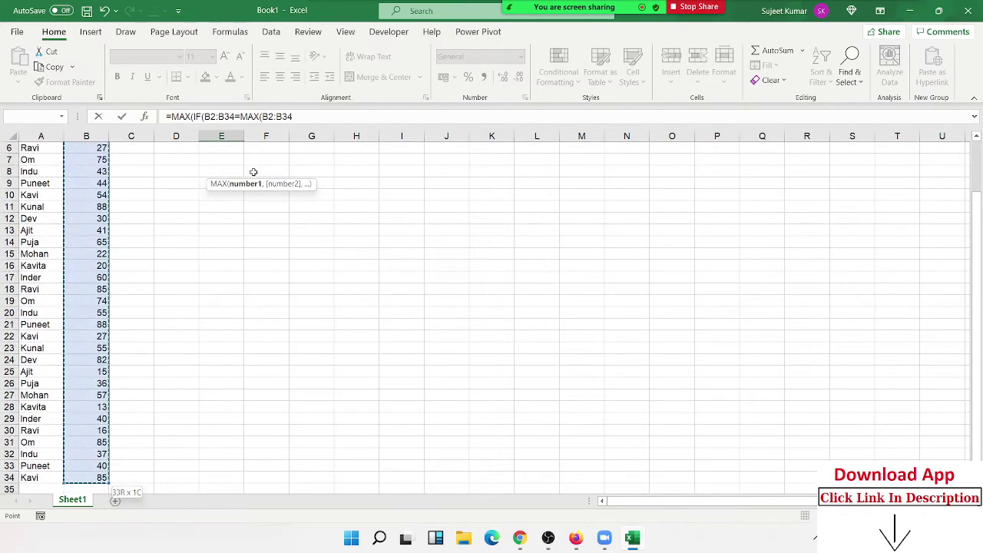
Step: Finish the formula with ROW(B2:B34) and accept Excel's correction, giving 21
{"action": "type", "text": "),"}
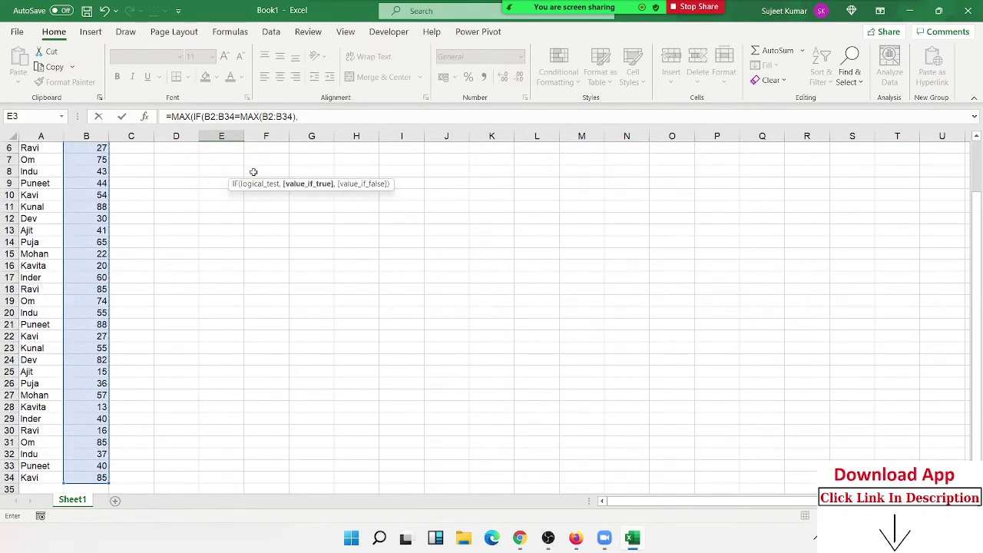
{"action": "type", "text": "ro"}
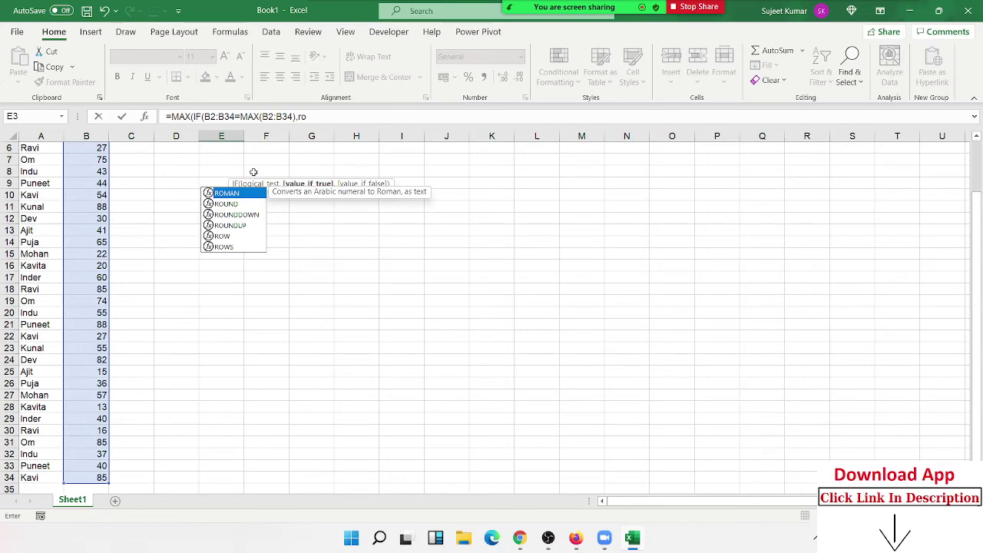
{"action": "type", "text": "w"}
{"action": "key", "text": "Tab"}
{"action": "key", "text": "Left"}
{"action": "key", "text": "Left"}
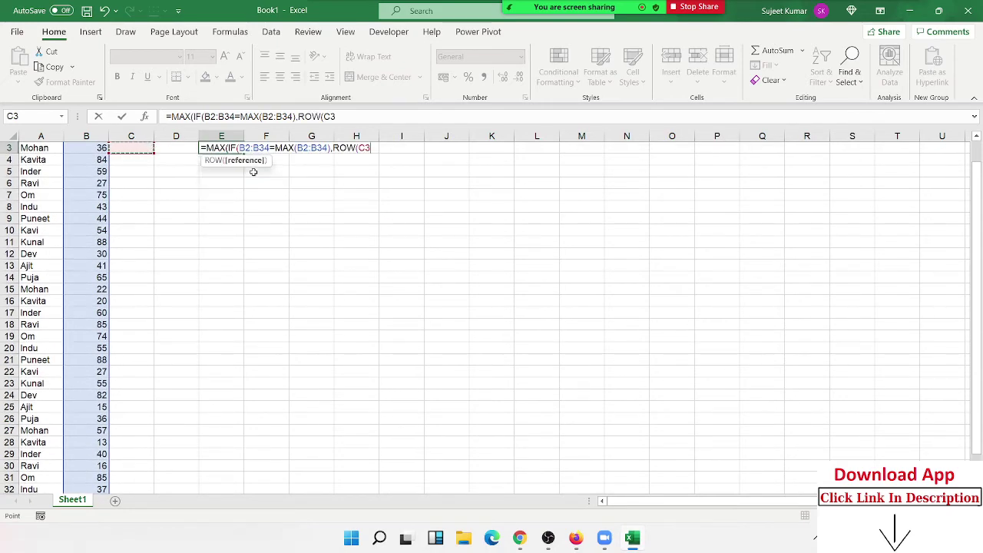
{"action": "key", "text": "Left"}
{"action": "key", "text": "Up"}
{"action": "key", "text": "ctrl+shift+Down"}
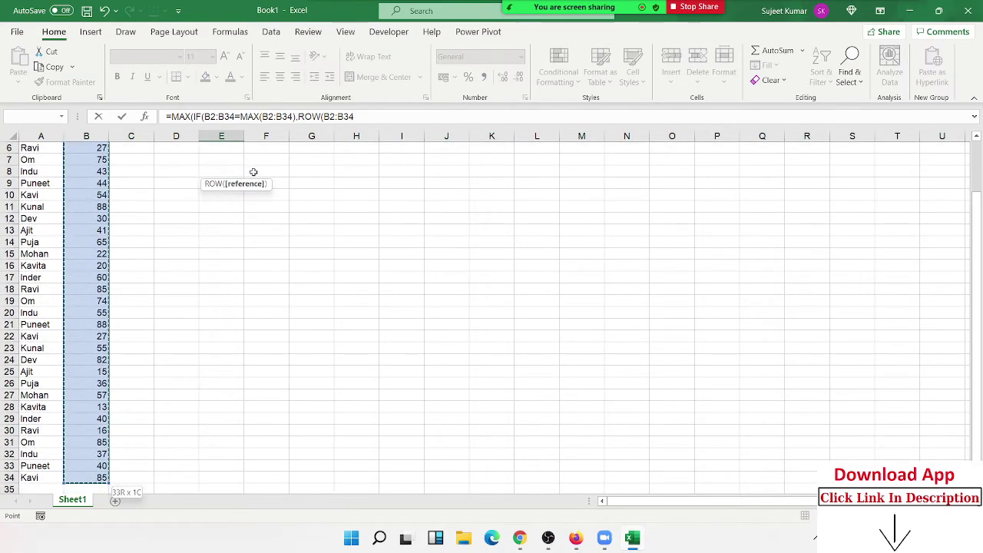
{"action": "type", "text": ")"}
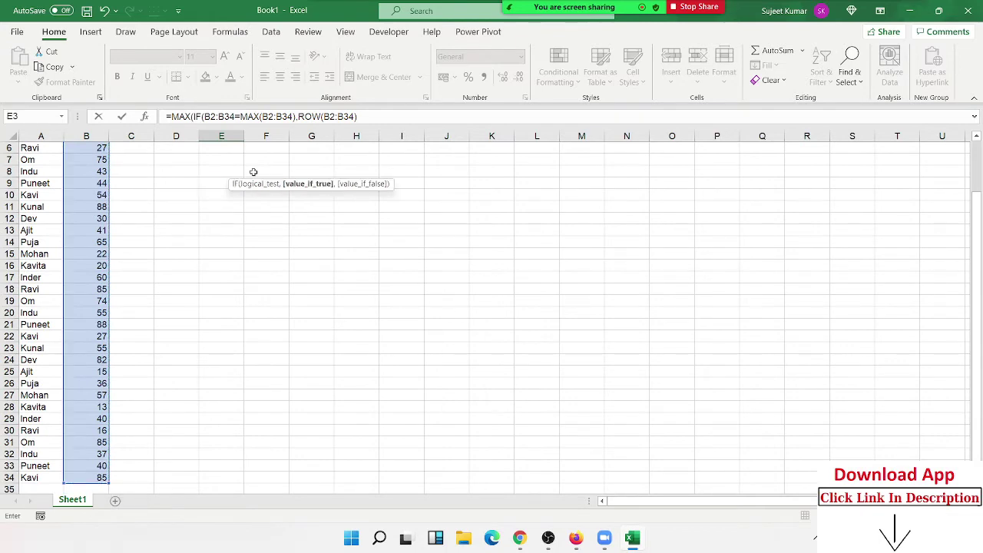
{"action": "key", "text": "Return"}
{"action": "key", "text": "Return"}
{"action": "key", "text": "Up"}
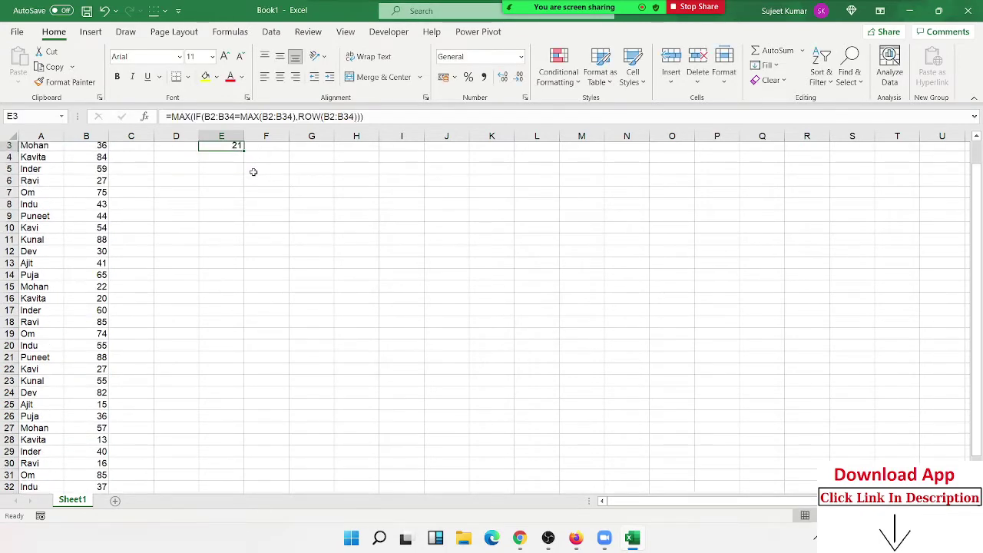
{"action": "key", "text": "Up"}
{"action": "key", "text": "Up"}
{"action": "key", "text": "Down"}
{"action": "key", "text": "Down"}
{"action": "key", "text": "Down"}
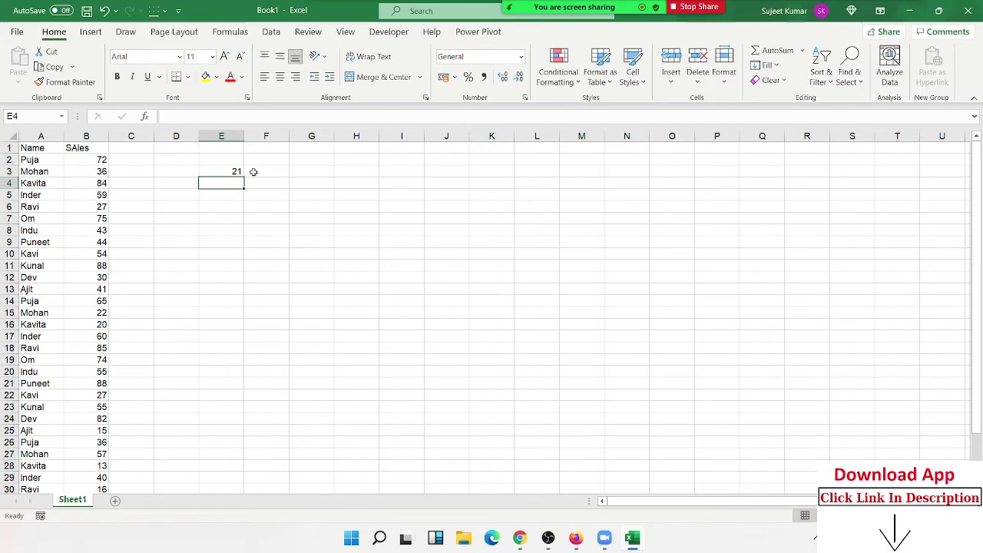
{"action": "key", "text": "Up"}
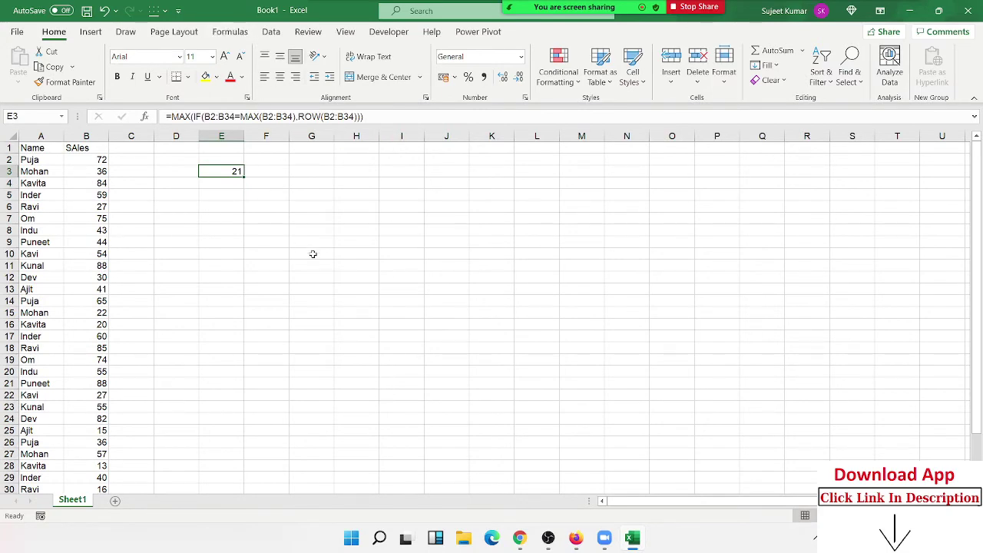
Step: Run Evaluate Formula on E3 and step through its stages to 21
{"action": "scroll", "coordinate": [312, 253], "scroll_direction": "down", "scroll_amount": 1}
{"action": "scroll", "coordinate": [330, 252], "scroll_direction": "up", "scroll_amount": 1}
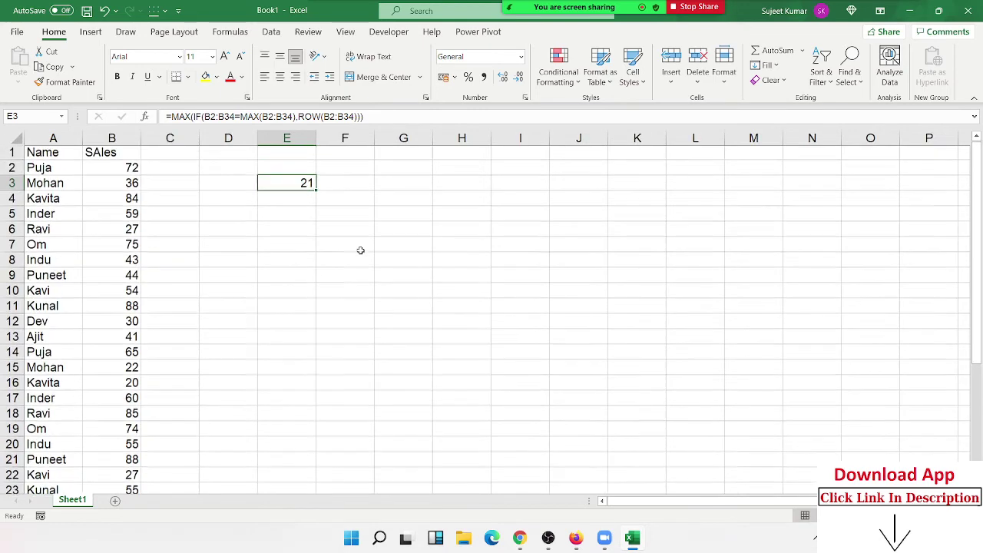
{"action": "left_click", "coordinate": [230, 31]}
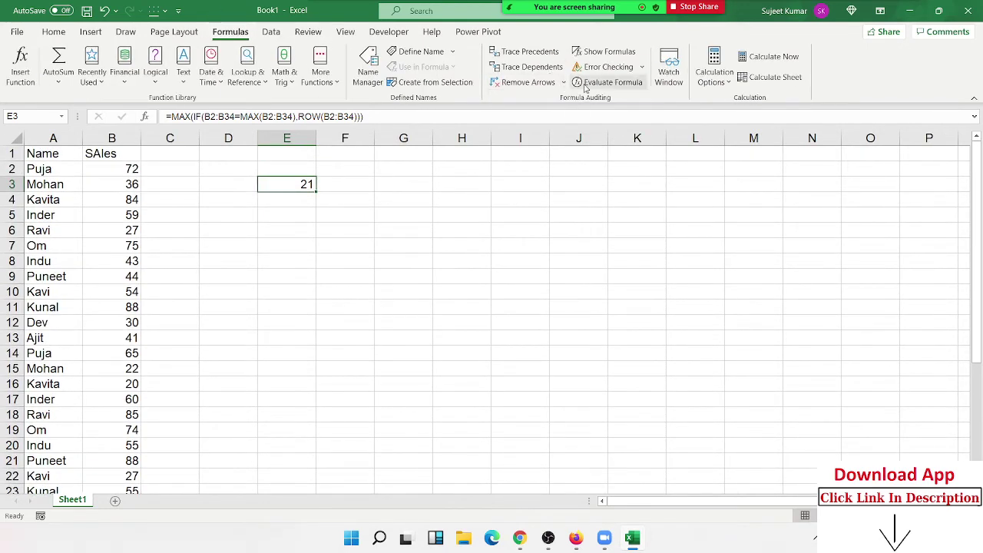
{"action": "left_click", "coordinate": [607, 82]}
{"action": "left_click_drag", "start_coordinate": [532, 148], "coordinate": [339, 248]}
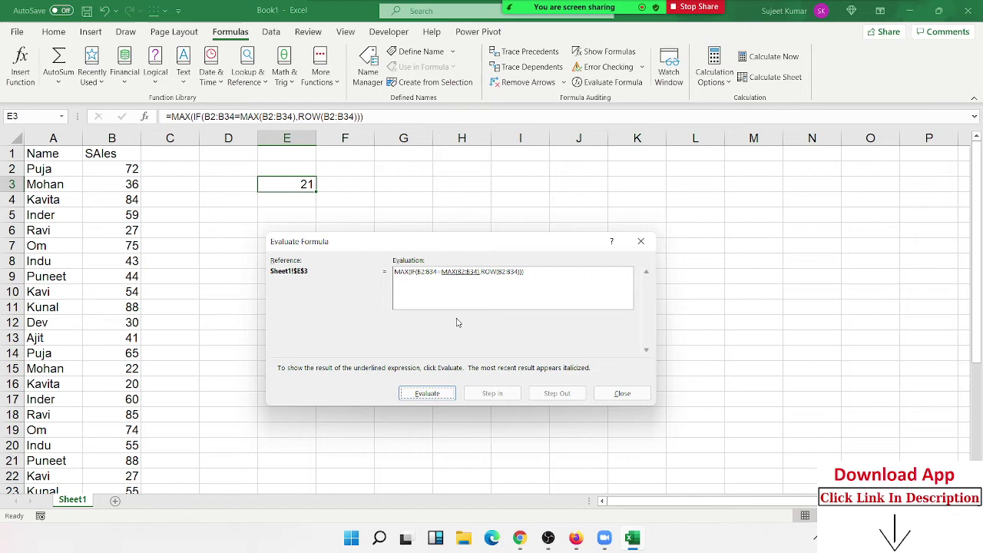
{"action": "left_click", "coordinate": [417, 394]}
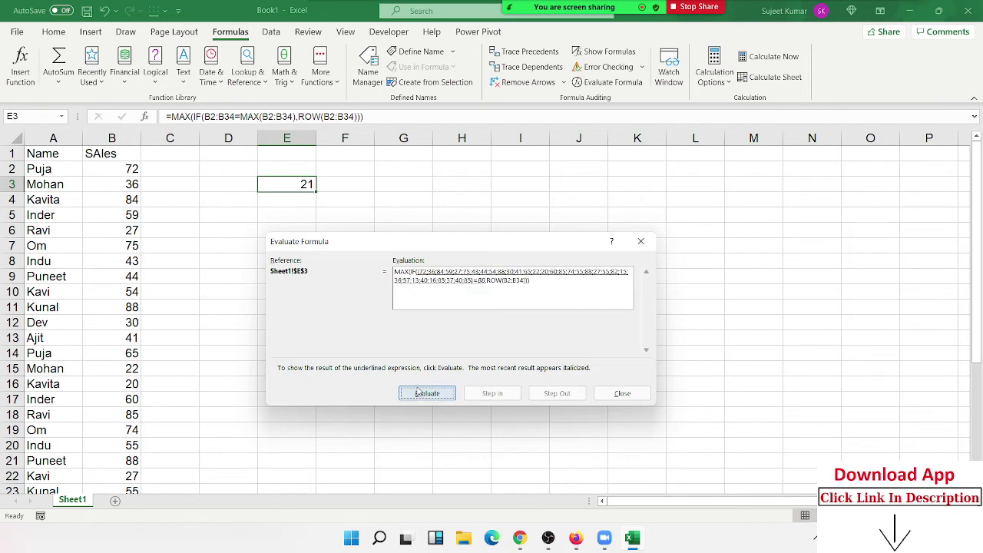
{"action": "left_click", "coordinate": [420, 392]}
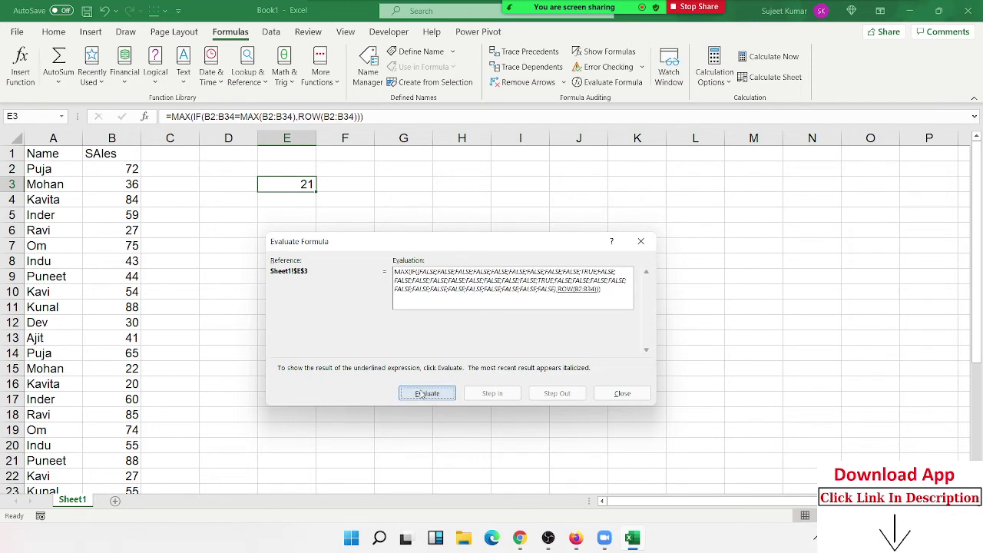
{"action": "left_click", "coordinate": [421, 394]}
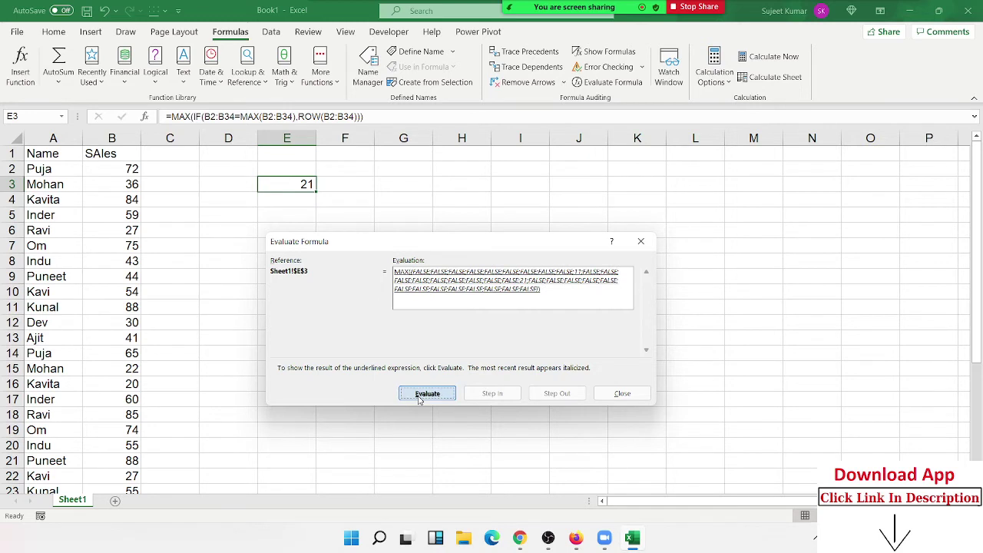
{"action": "left_click", "coordinate": [420, 396]}
Step: Restart the evaluation and step through its first stage again
{"action": "left_click", "coordinate": [419, 393]}
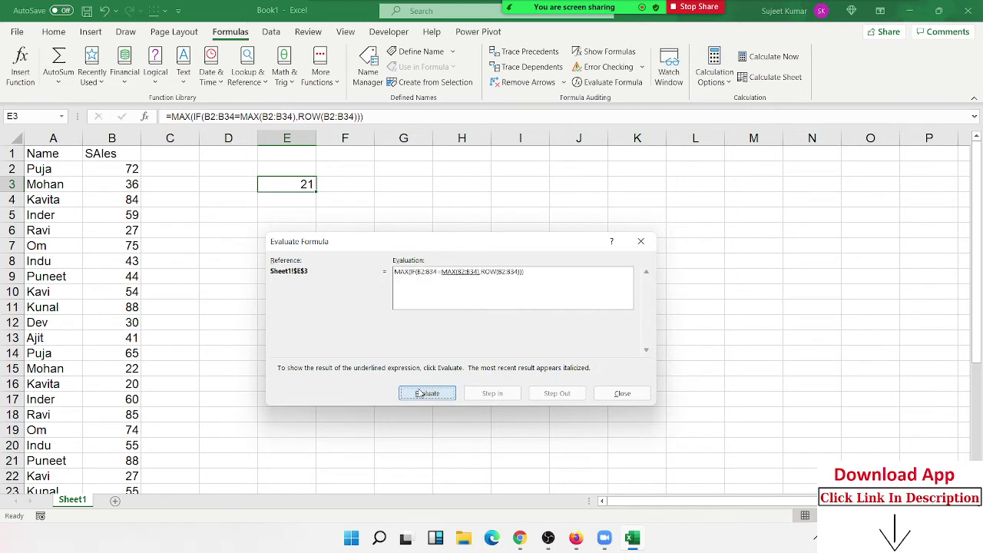
{"action": "left_click", "coordinate": [433, 392]}
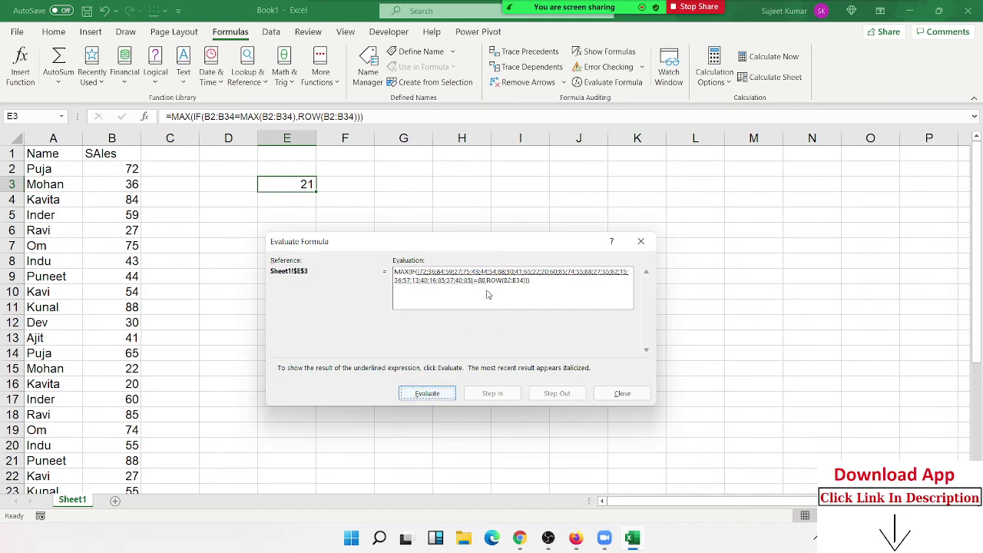
{"action": "mouse_move", "coordinate": [583, 7]}
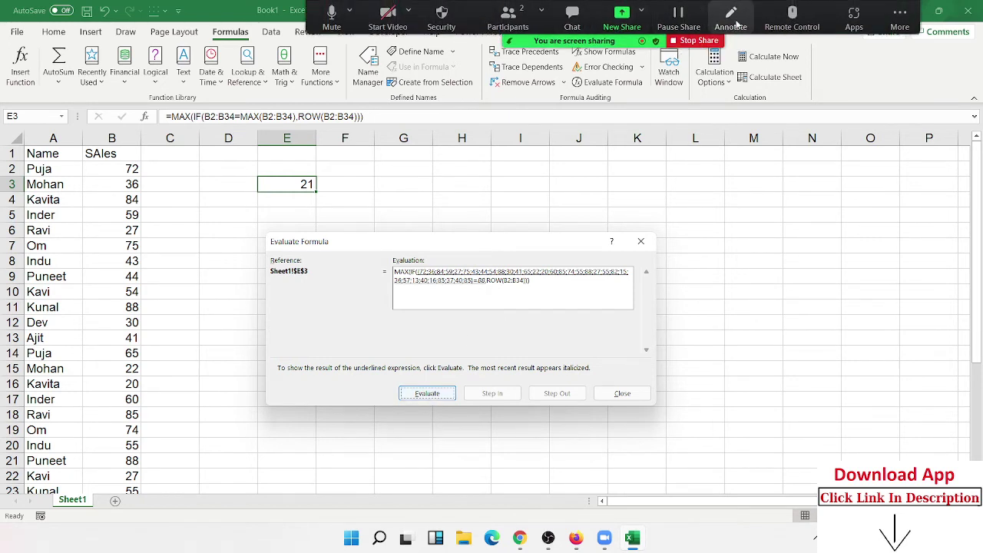
{"action": "left_click", "coordinate": [733, 21]}
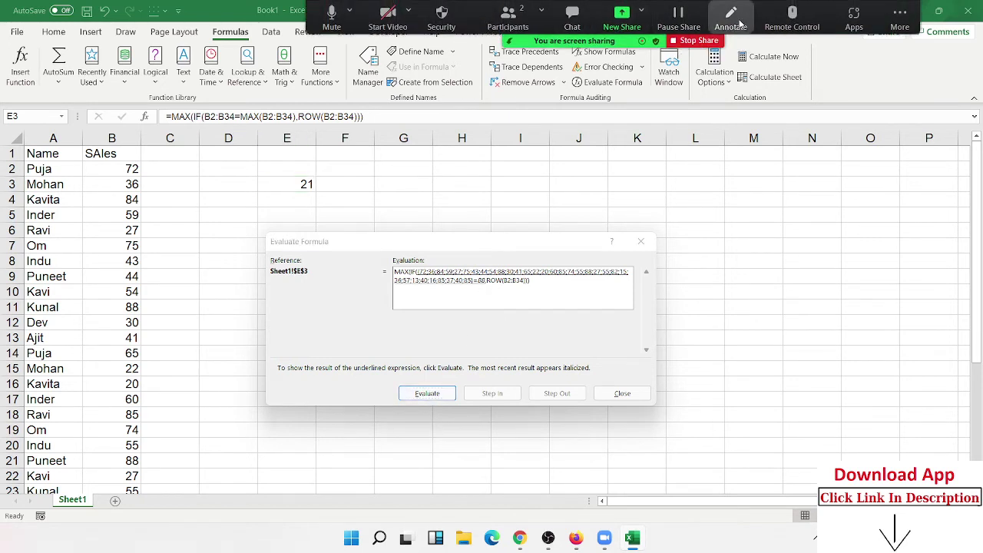
{"action": "left_click", "coordinate": [485, 292]}
{"action": "left_click", "coordinate": [481, 286]}
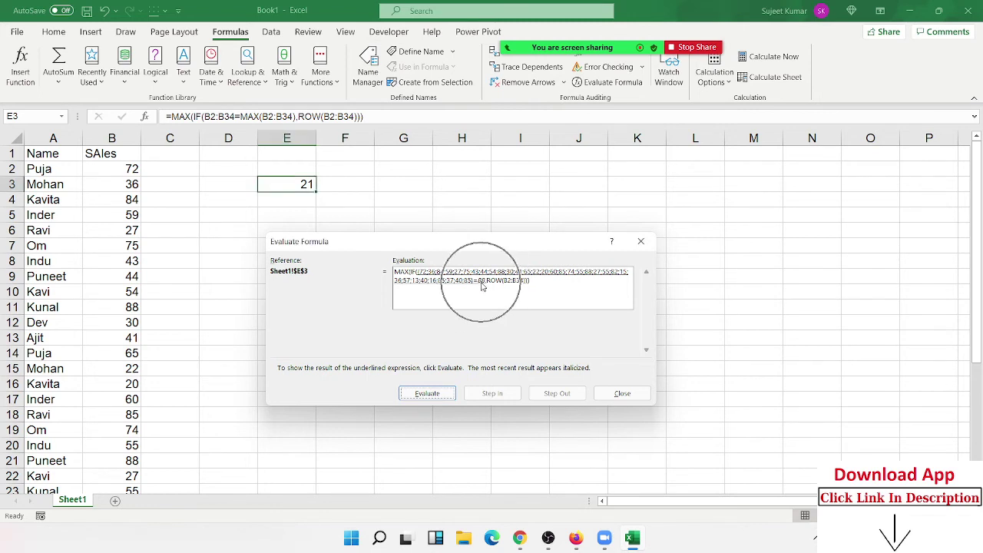
{"action": "left_click", "coordinate": [481, 286]}
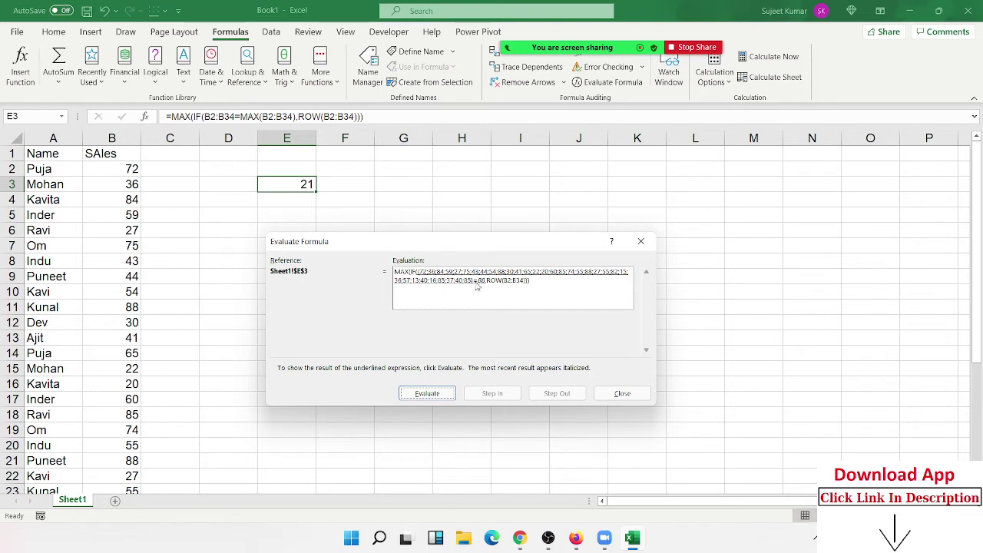
Step: Evaluate the TRUE/FALSE test, row numbers and IF array to 21, then close the dialog
{"action": "left_click", "coordinate": [443, 398]}
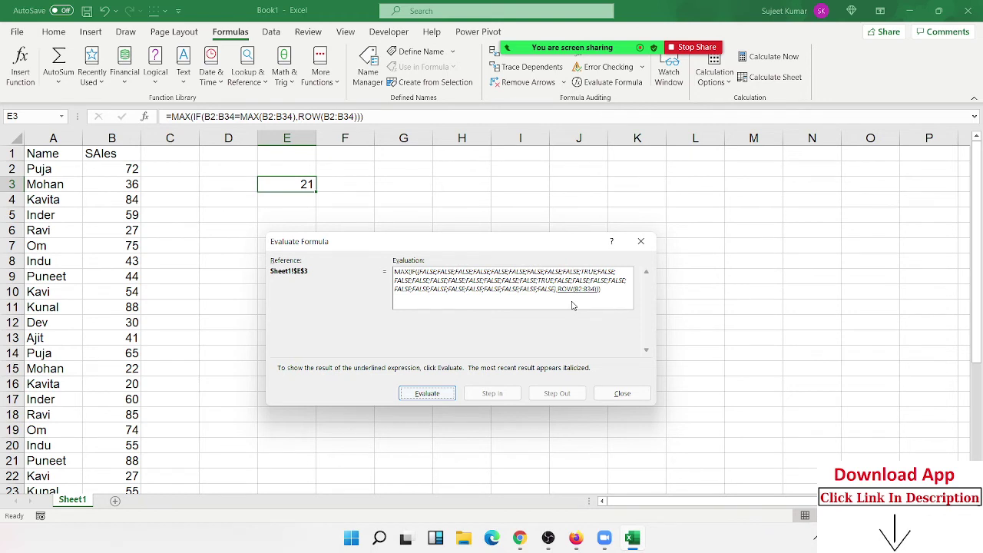
{"action": "left_click", "coordinate": [447, 392]}
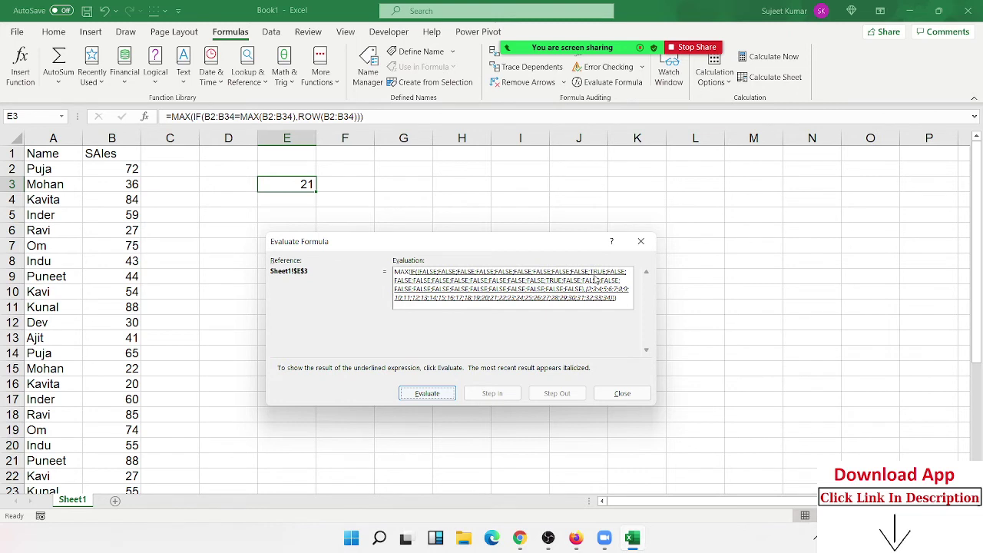
{"action": "left_click", "coordinate": [428, 394]}
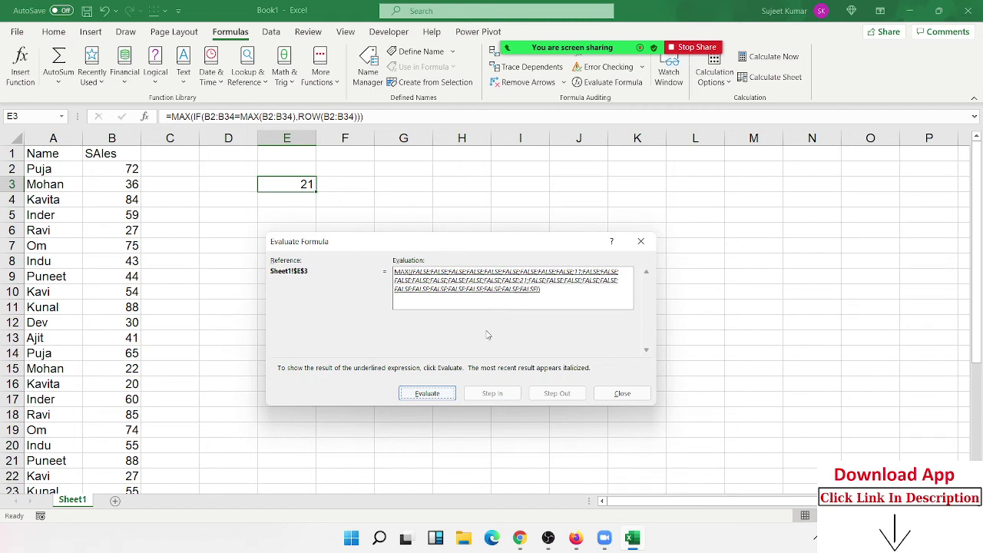
{"action": "left_click", "coordinate": [431, 399]}
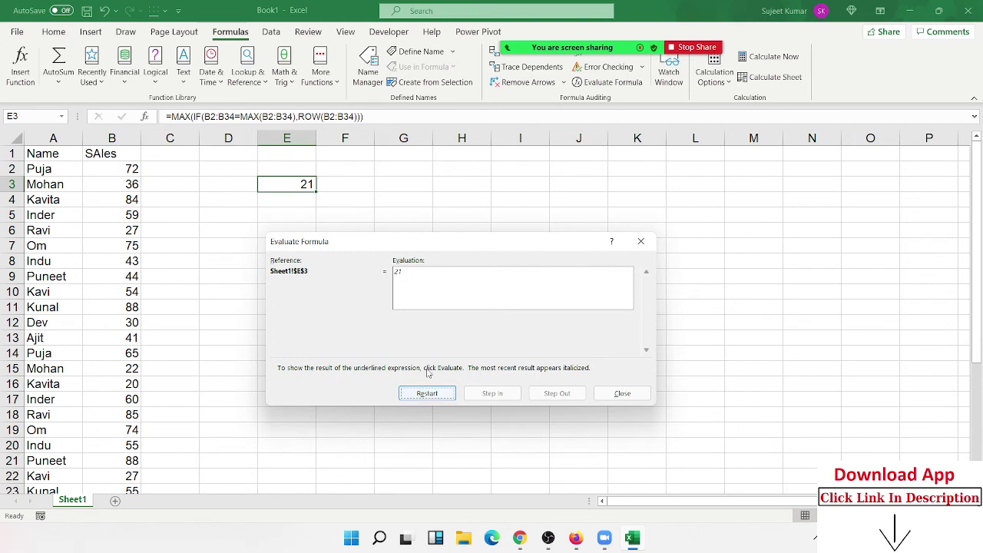
{"action": "left_click", "coordinate": [640, 241]}
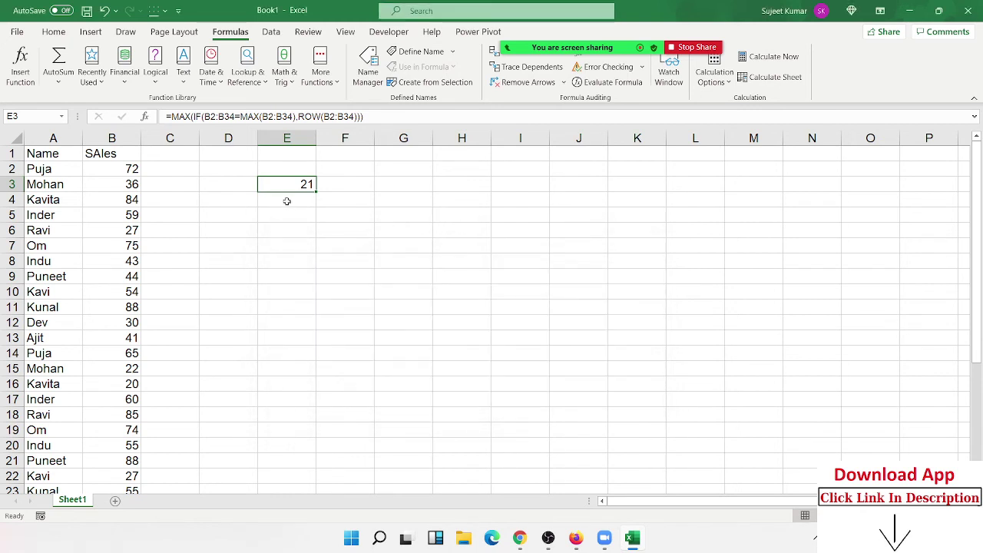
Step: Enter =INDEX(A:A,E3) in F3 to return the top seller's name
{"action": "left_click", "coordinate": [354, 185]}
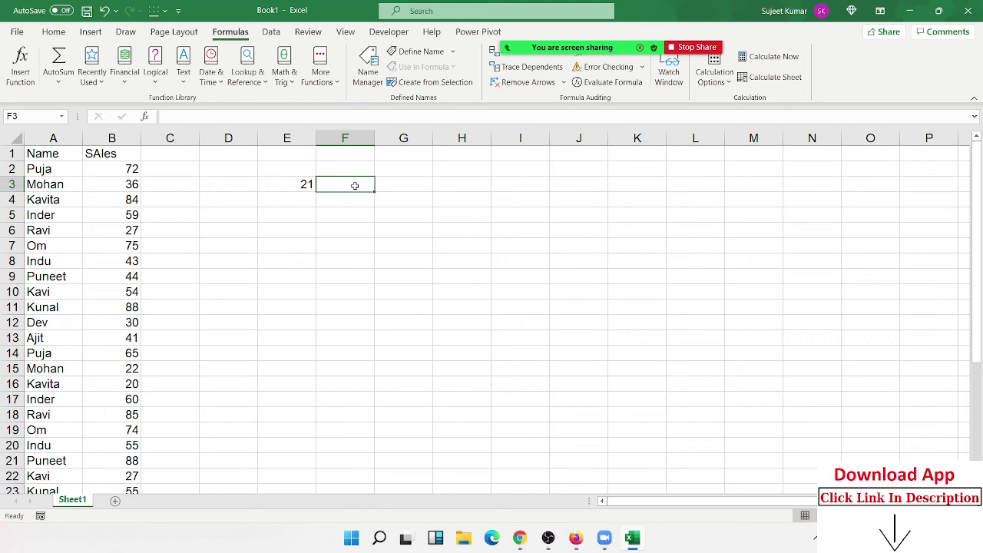
{"action": "type", "text": "=ind"}
{"action": "key", "text": "Tab"}
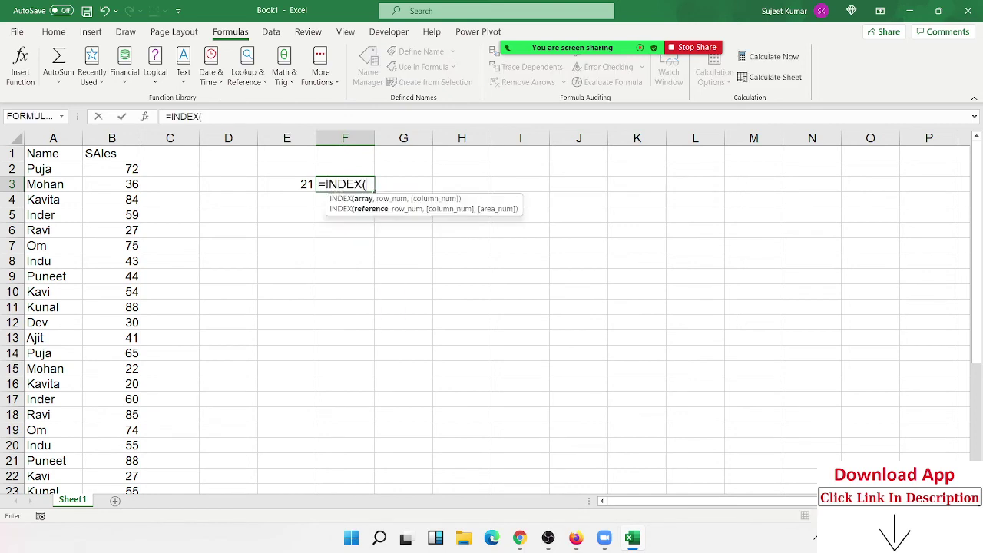
{"action": "key", "text": "Left"}
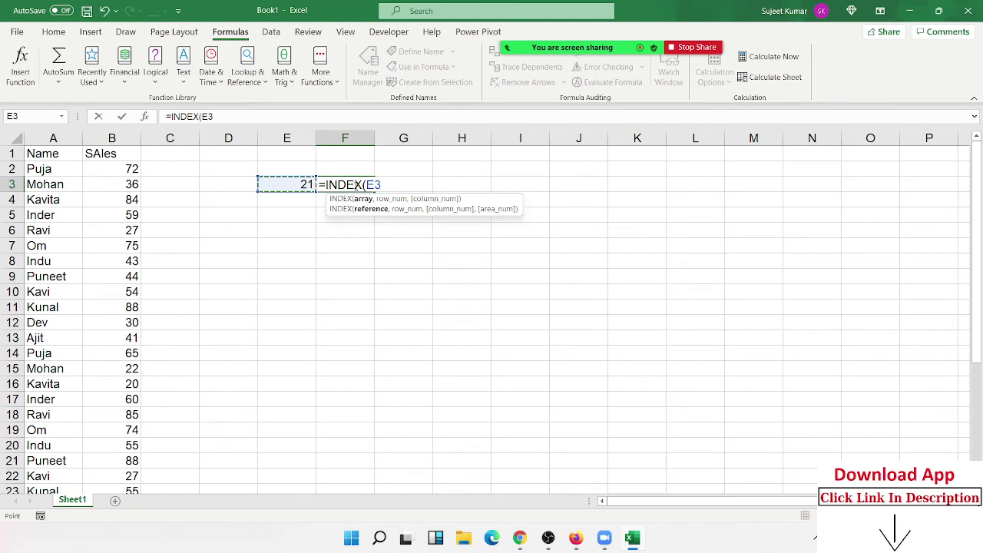
{"action": "key", "text": "Left"}
{"action": "key", "text": "Left"}
{"action": "key", "text": "Left"}
{"action": "key", "text": "Left"}
{"action": "key", "text": "ctrl+space"}
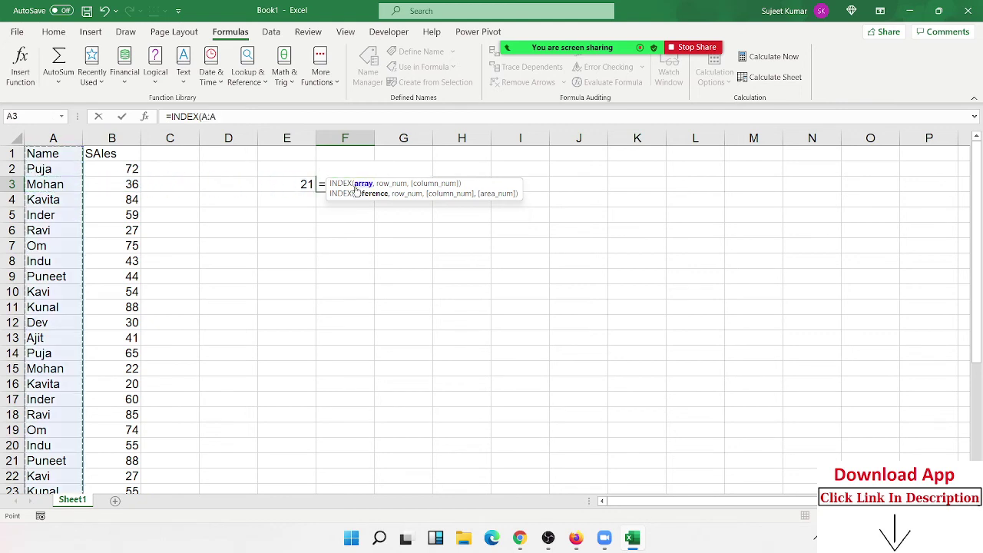
{"action": "type", "text": ","}
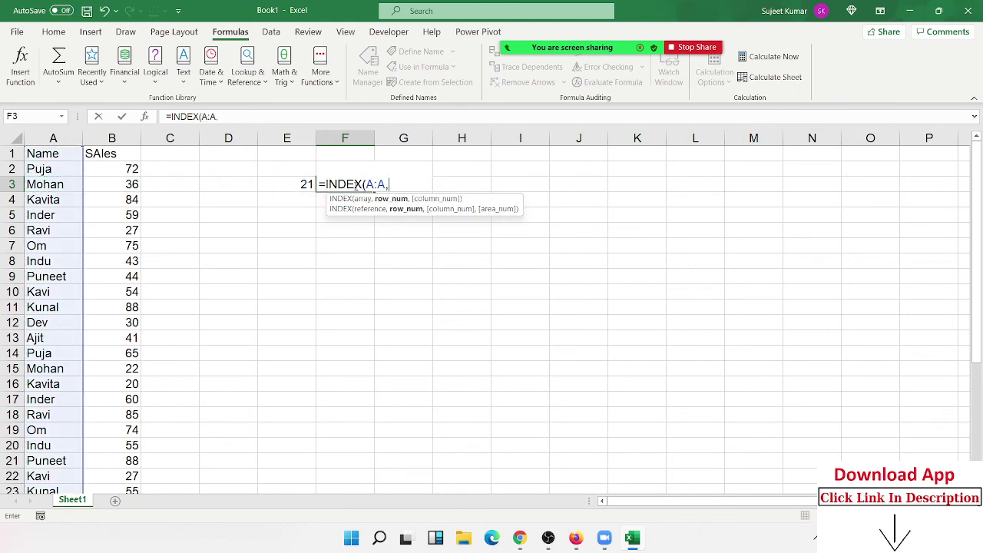
{"action": "key", "text": "Left"}
{"action": "key", "text": "Return"}
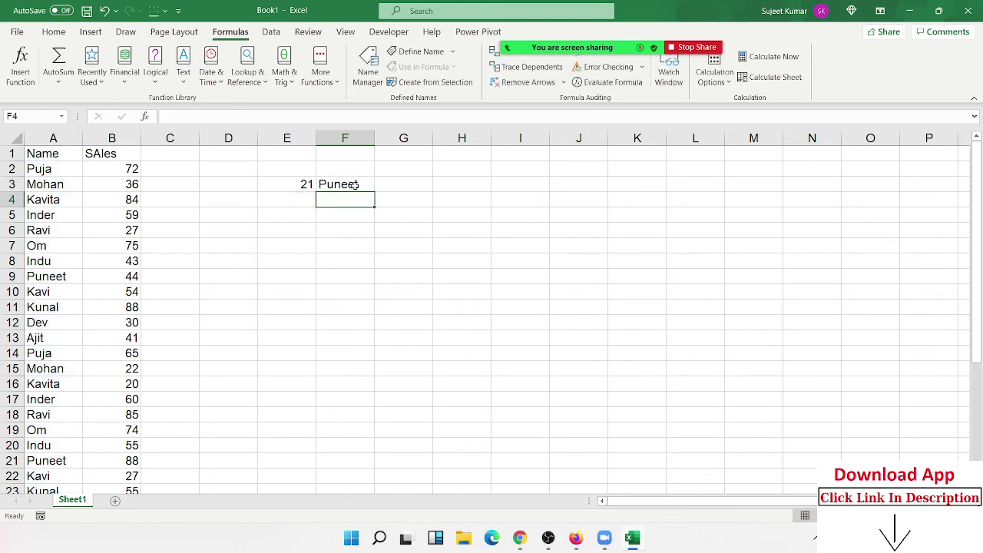
{"action": "left_click", "coordinate": [355, 185]}
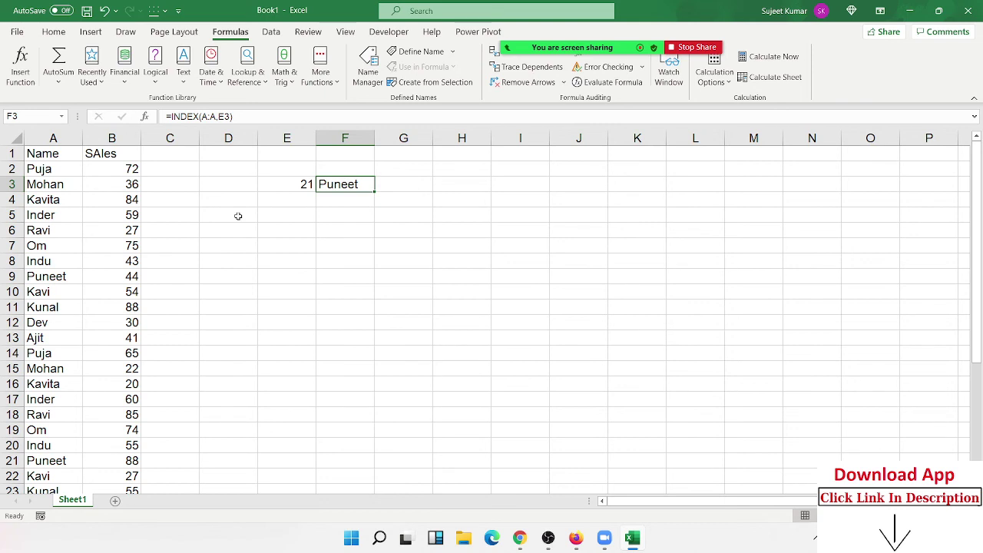
{"action": "mouse_move", "coordinate": [605, 538]}
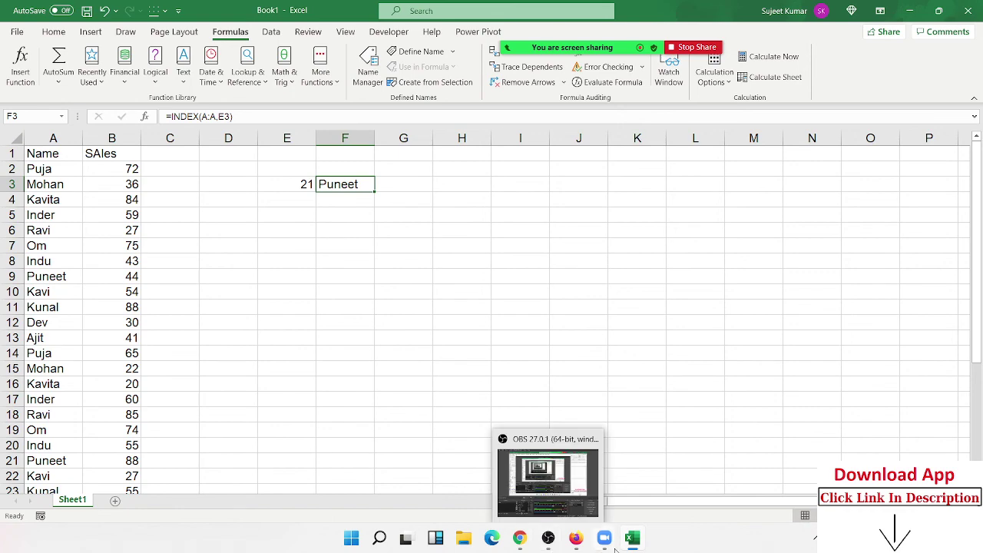
Step: Switch to the Chrome PDF on page 423 and highlight 'maximum' in the heading
{"action": "left_click", "coordinate": [520, 539]}
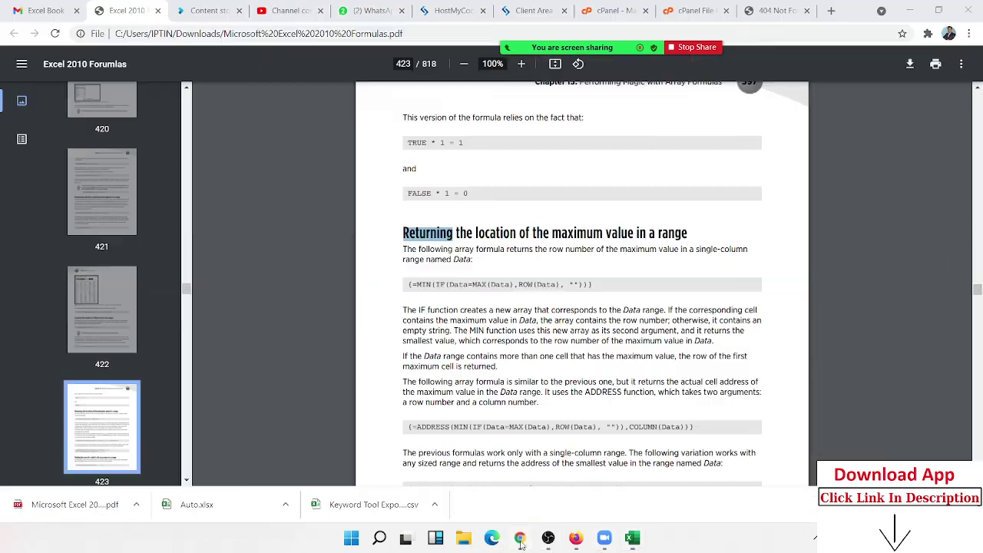
{"action": "double_click", "coordinate": [424, 284]}
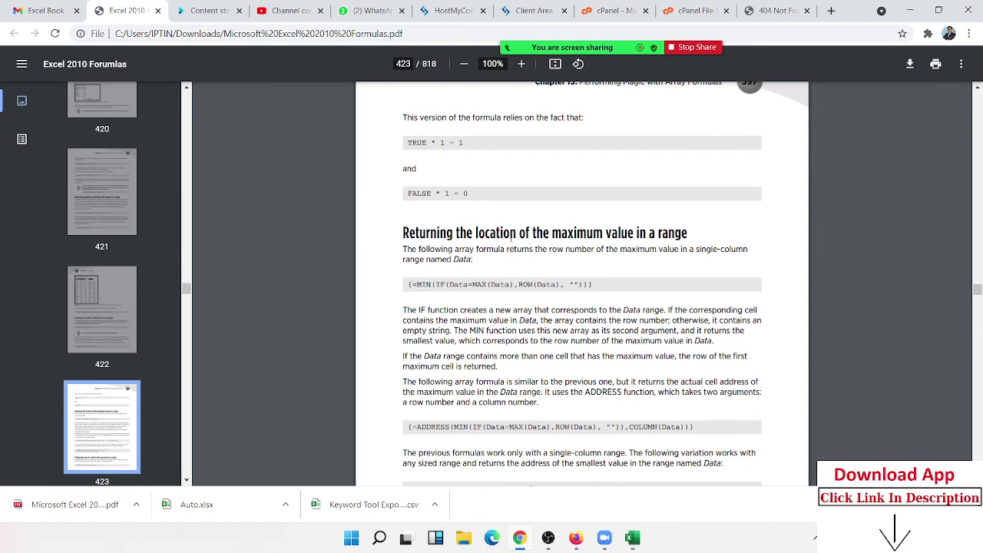
{"action": "double_click", "coordinate": [495, 233]}
{"action": "double_click", "coordinate": [577, 233]}
{"action": "left_click", "coordinate": [631, 237]}
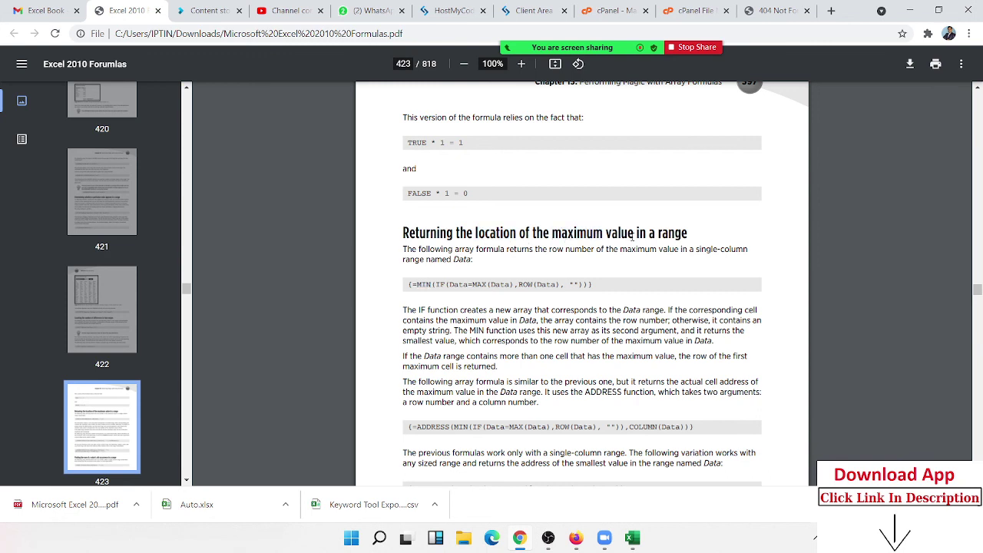
Step: Highlight MIN and both Data references in the book's MIN-IF-ROW array formula
{"action": "double_click", "coordinate": [424, 285]}
{"action": "double_click", "coordinate": [459, 284]}
{"action": "double_click", "coordinate": [525, 285]}
{"action": "double_click", "coordinate": [525, 284]}
{"action": "double_click", "coordinate": [427, 285]}
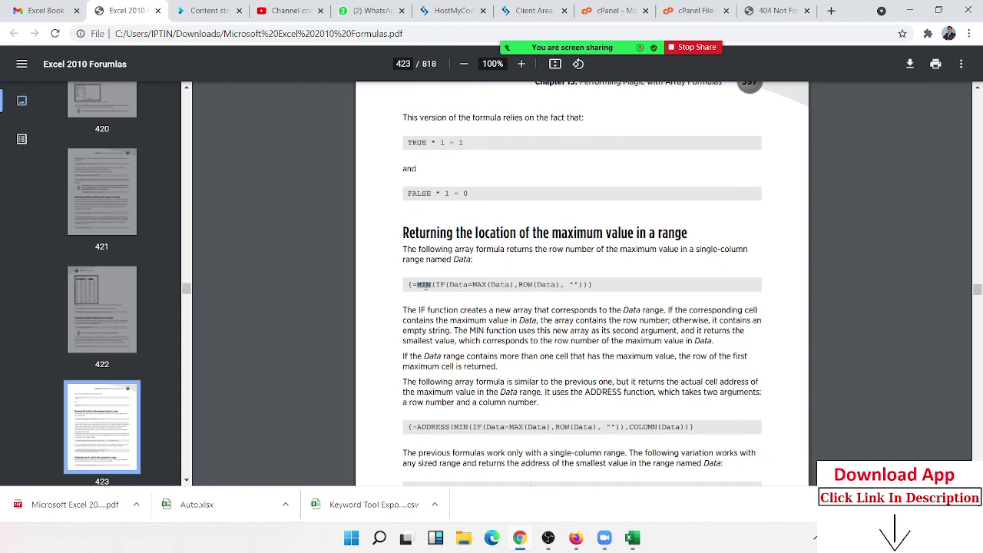